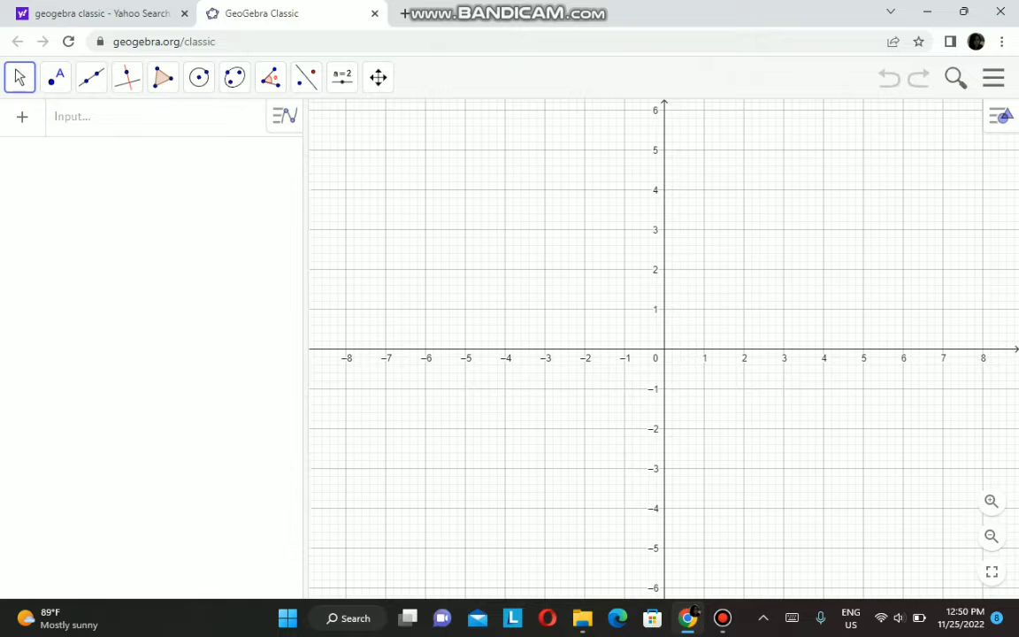
- Enter the function f(x) = x^2 - 6x + 5 to plot its parabola
left_click(53, 116)
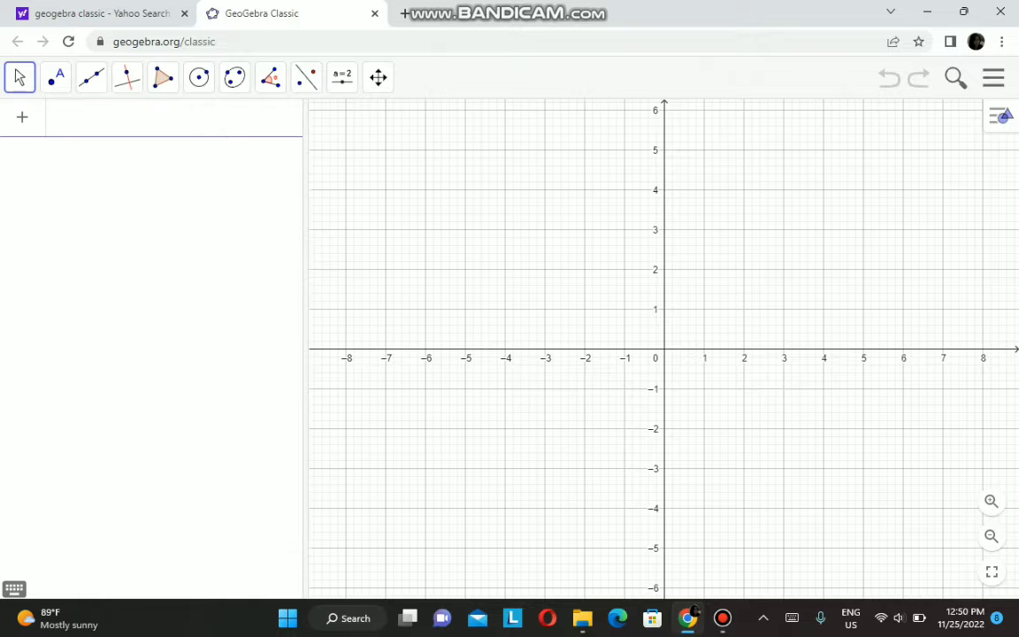
type("f(x")
type("=x")
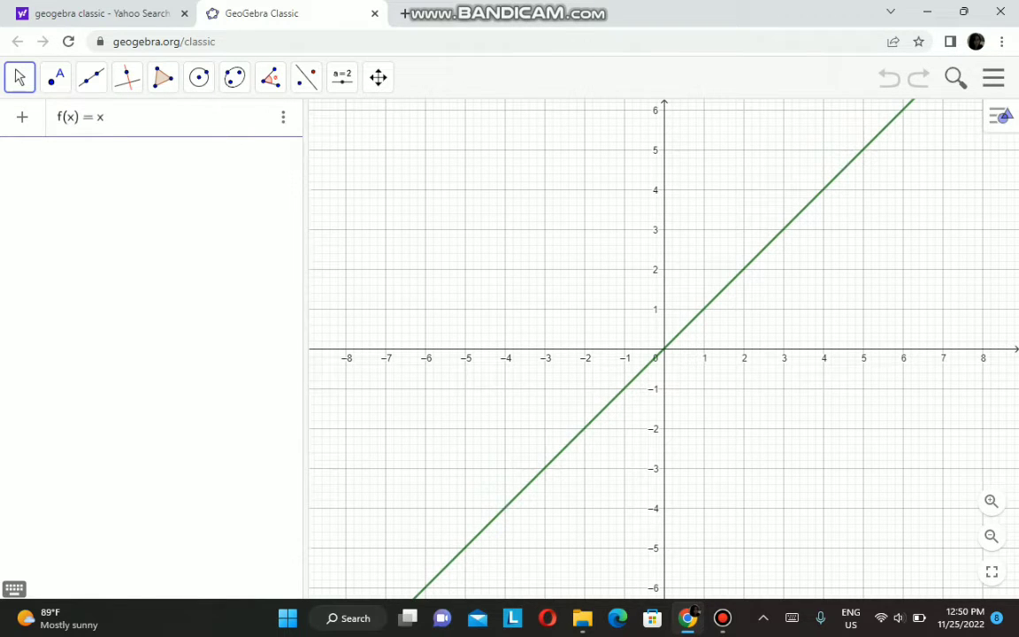
type("^2")
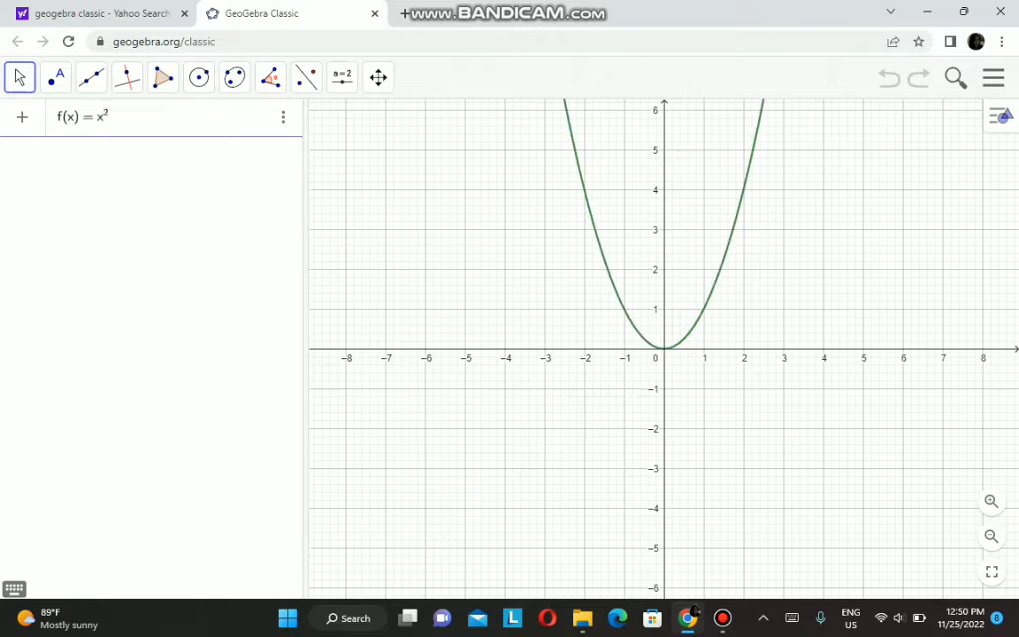
key("Right")
type("-6x")
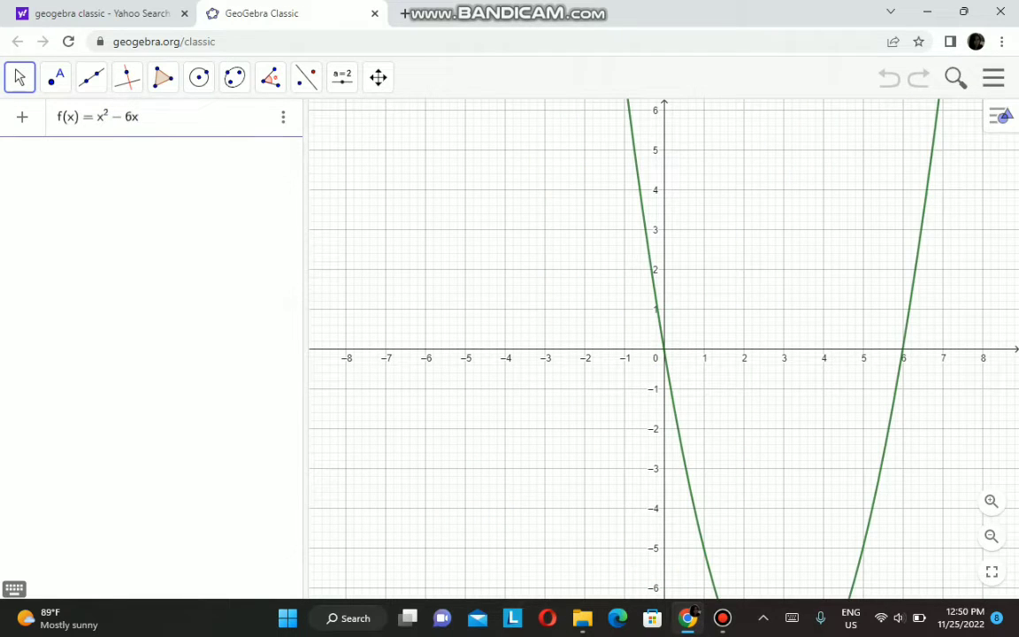
type("+5")
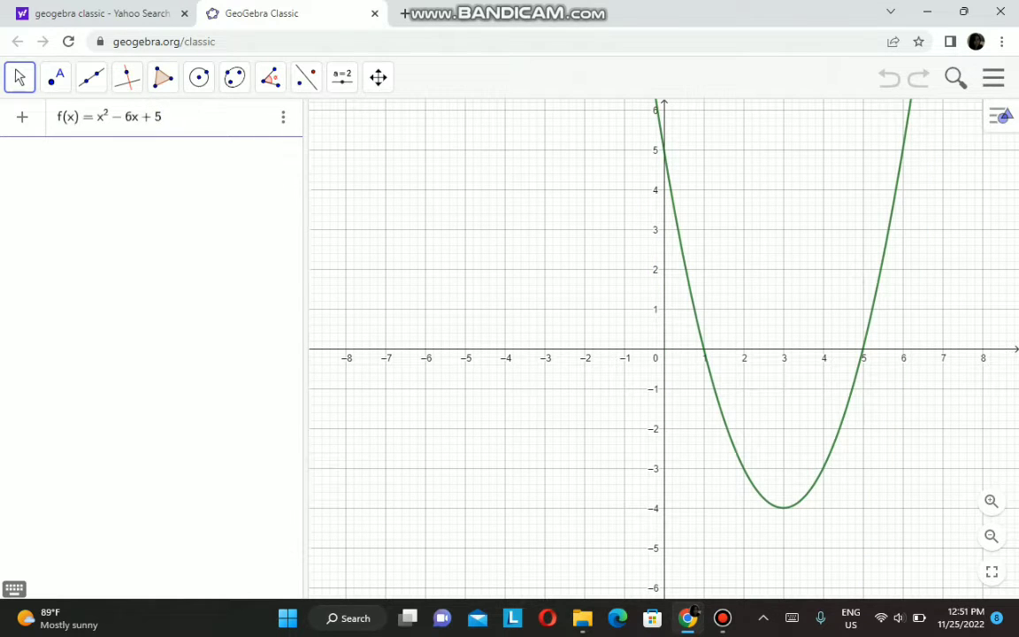
key("Return")
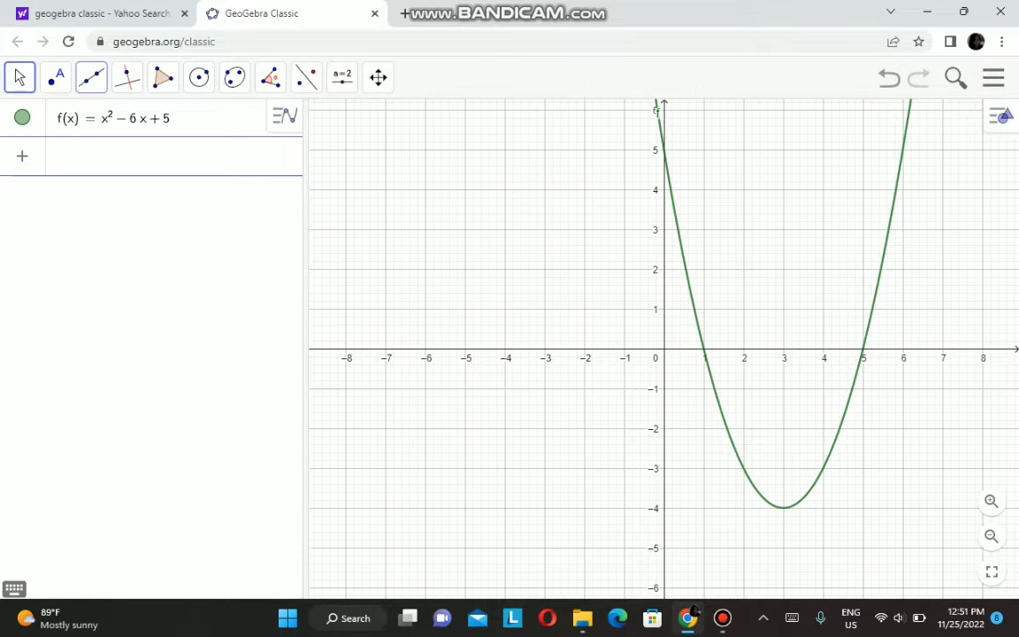
- Mark the parabola's intersections with the y-axis and with the x-axis using the Intersect tool
left_click(91, 77)
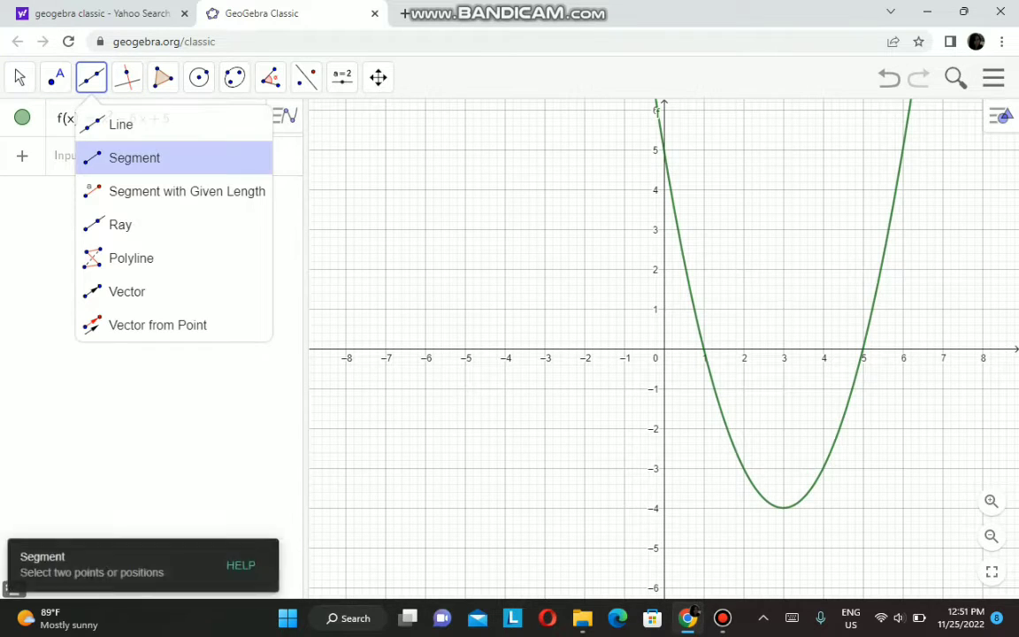
left_click(127, 77)
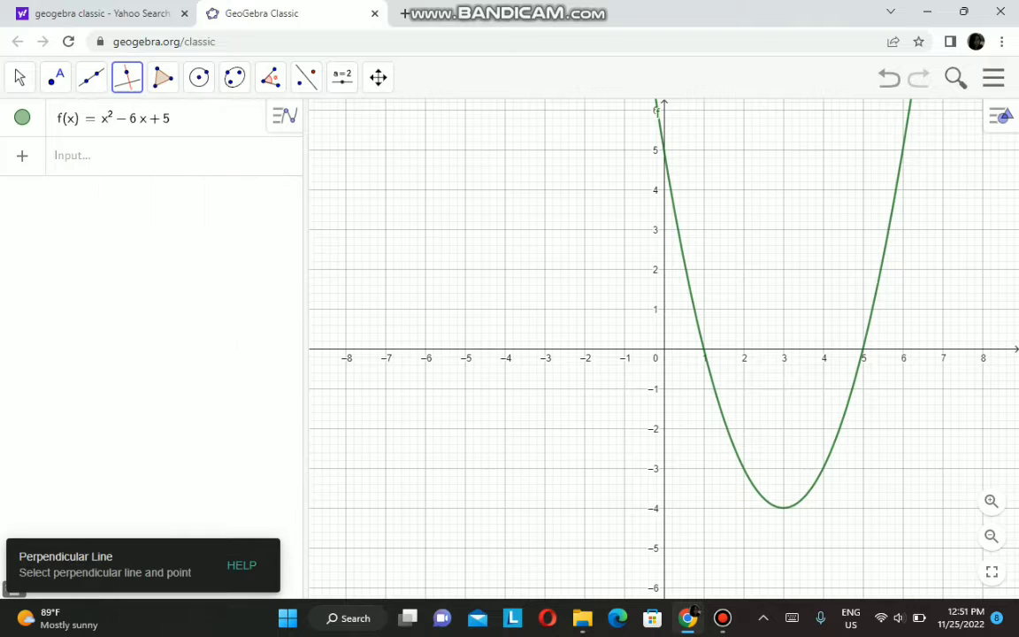
mouse_move(55, 77)
left_click(97, 225)
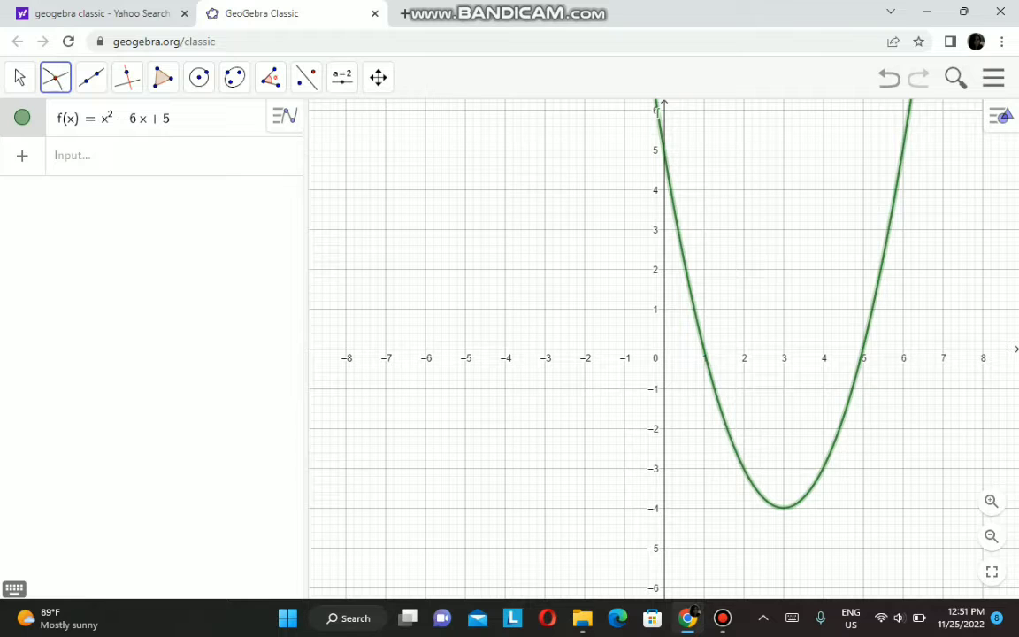
left_click(663, 149)
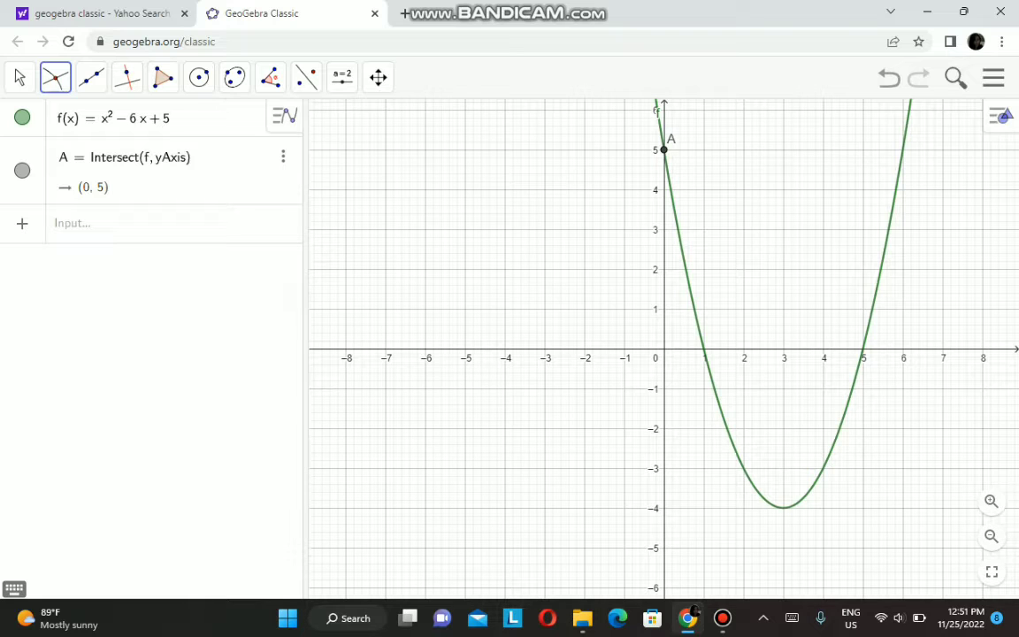
left_click(724, 419)
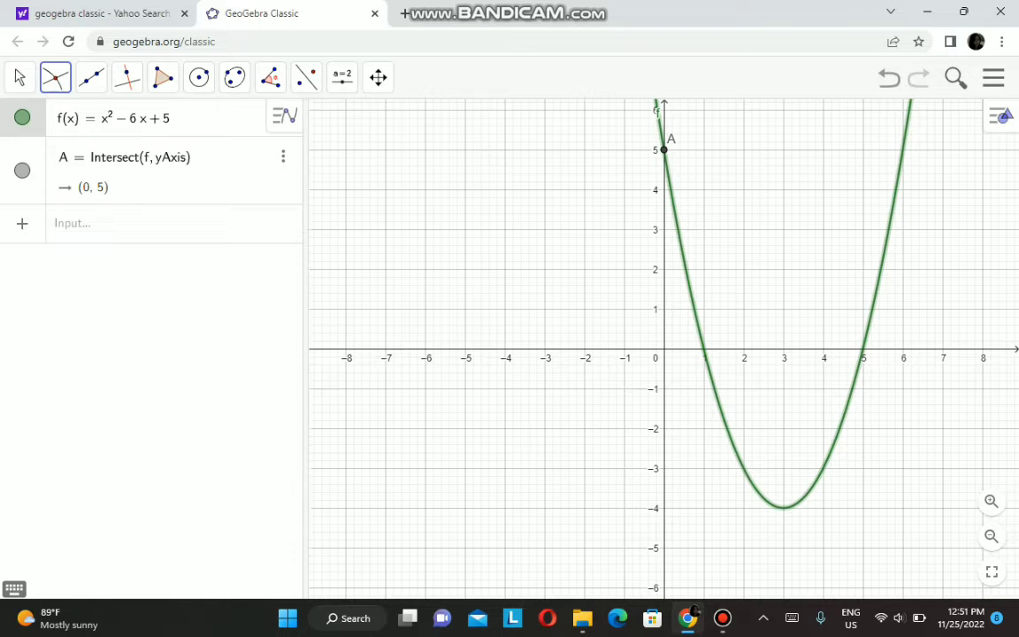
left_click(772, 349)
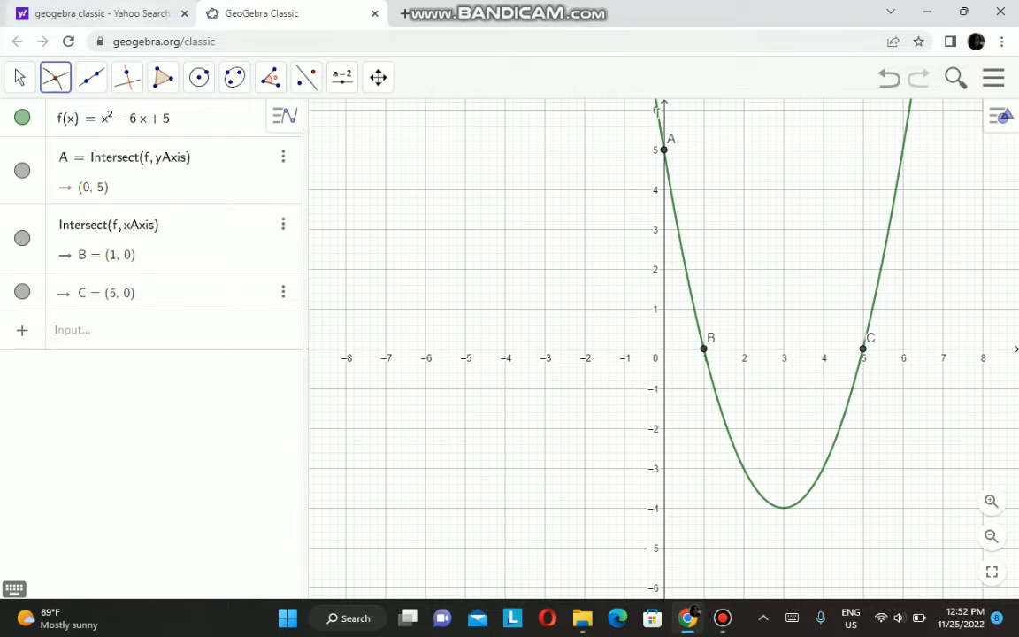
- Mark the parabola's extremum and draw a line through it parallel to the y-axis
left_click(55, 77)
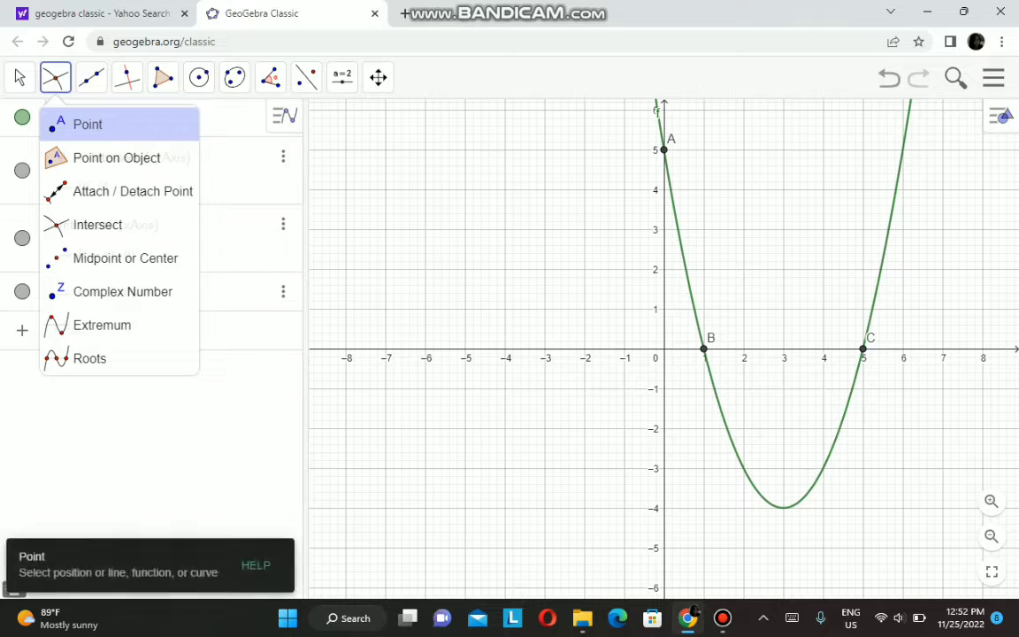
left_click(102, 326)
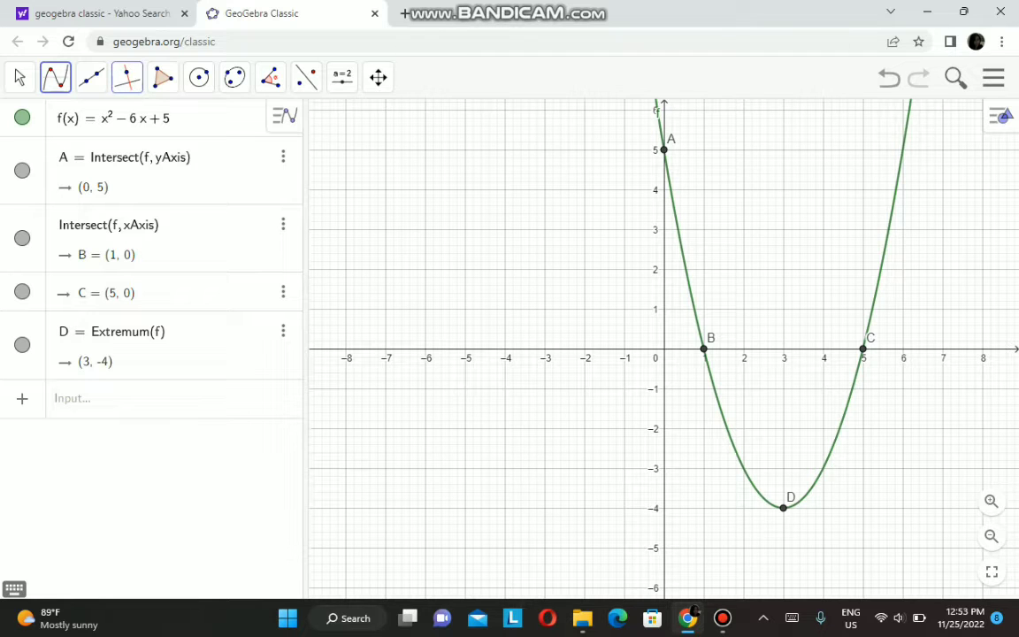
left_click(127, 77)
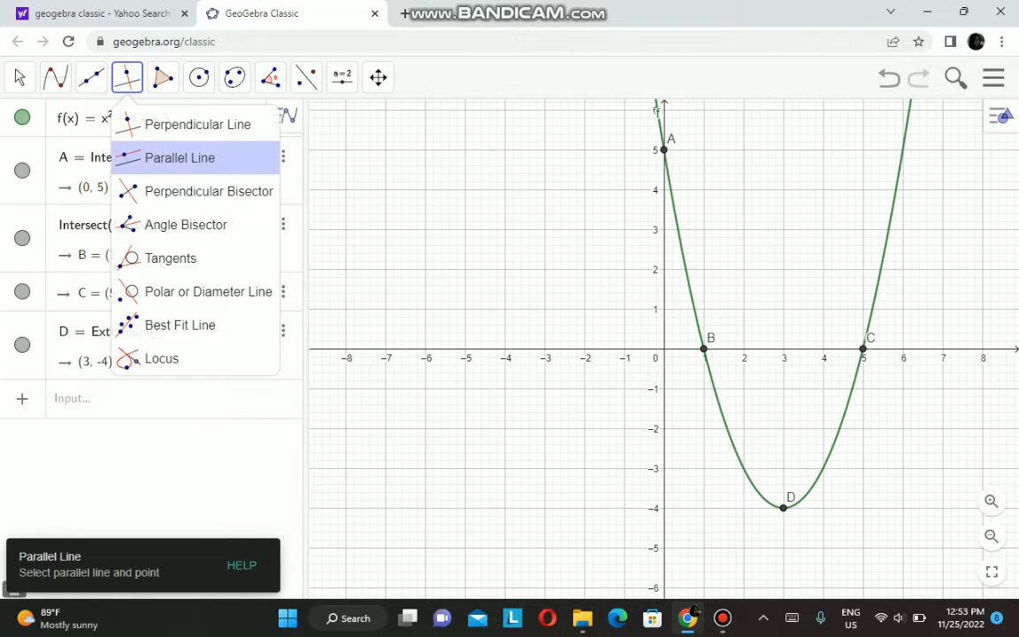
left_click(193, 157)
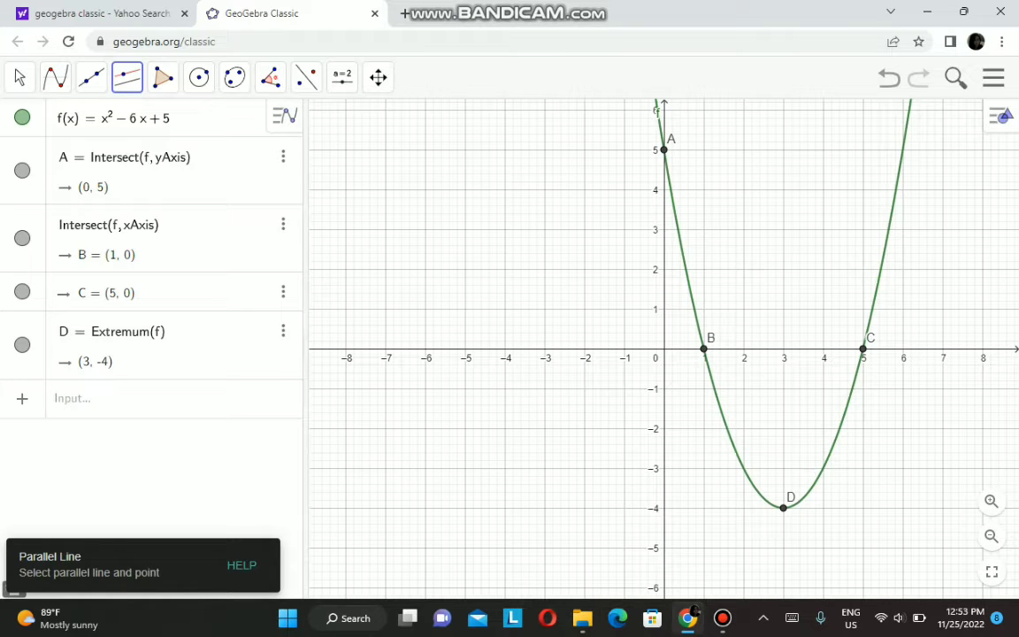
left_click(783, 507)
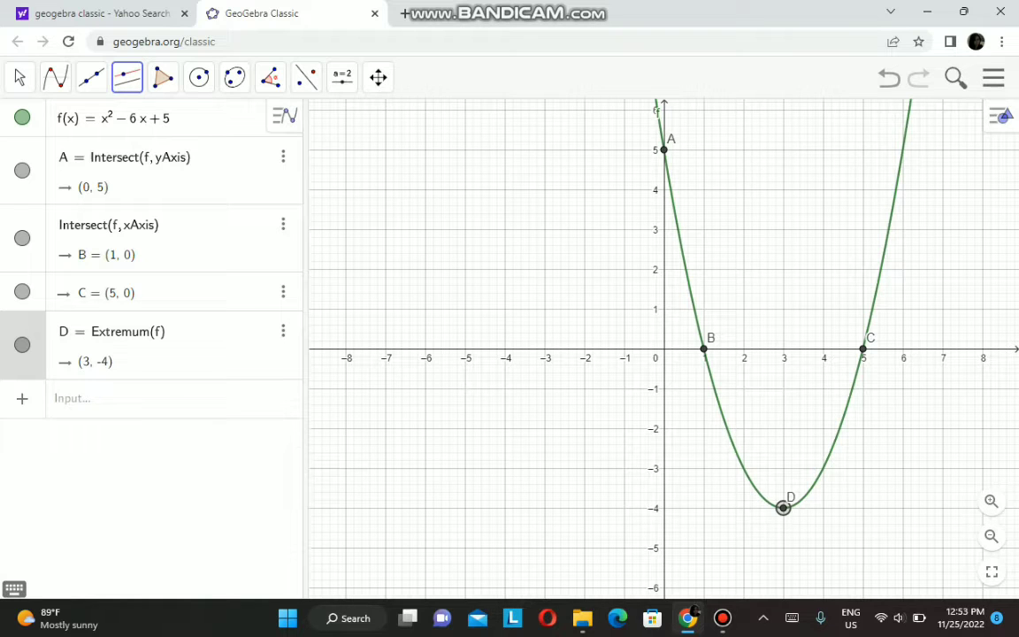
left_click(664, 265)
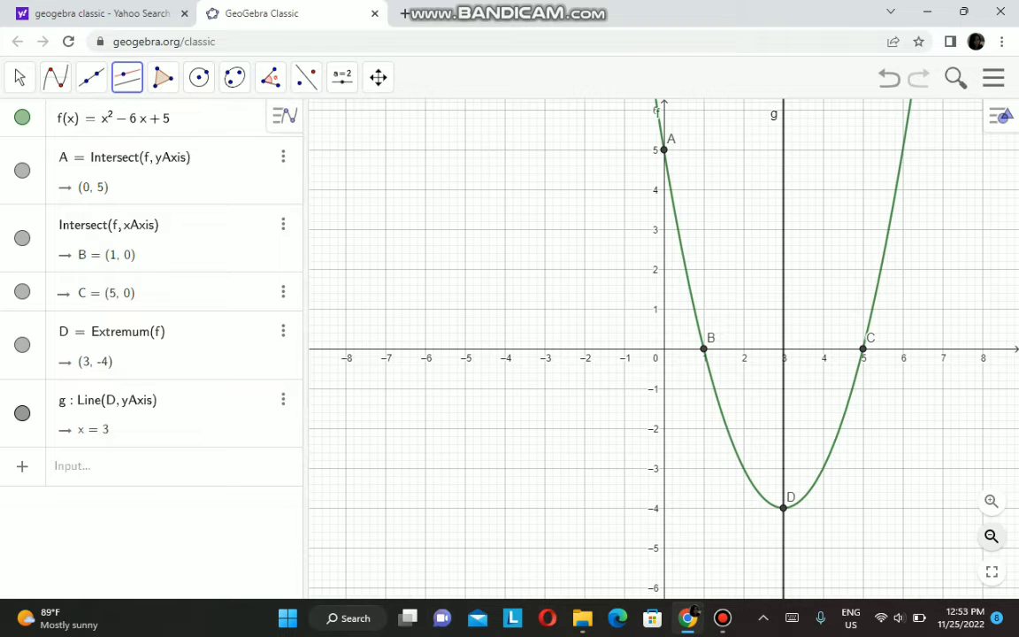
left_click(992, 536)
left_click(992, 536)
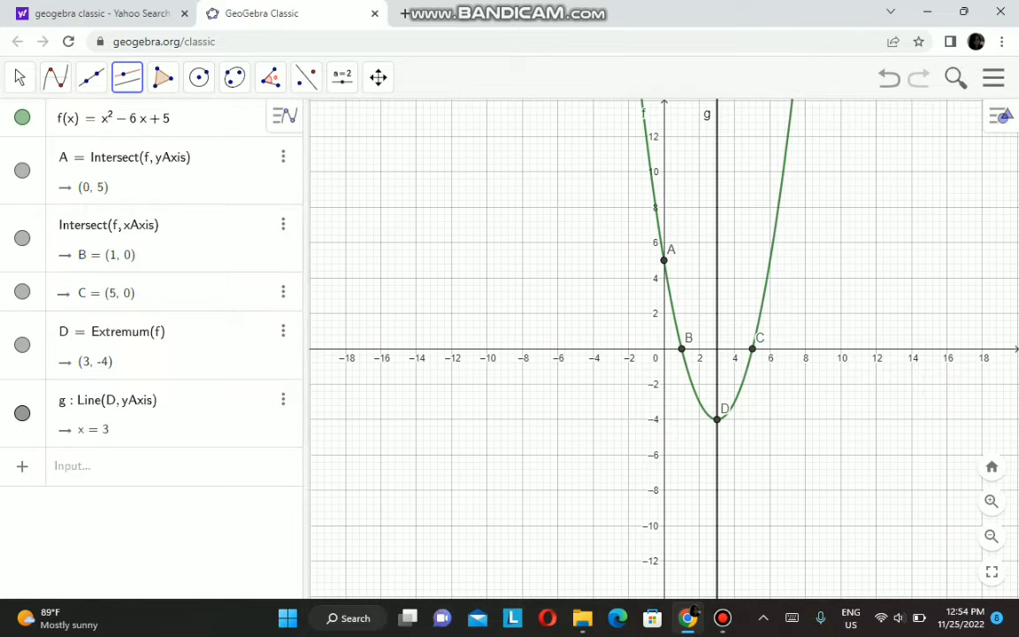
right_click(819, 306)
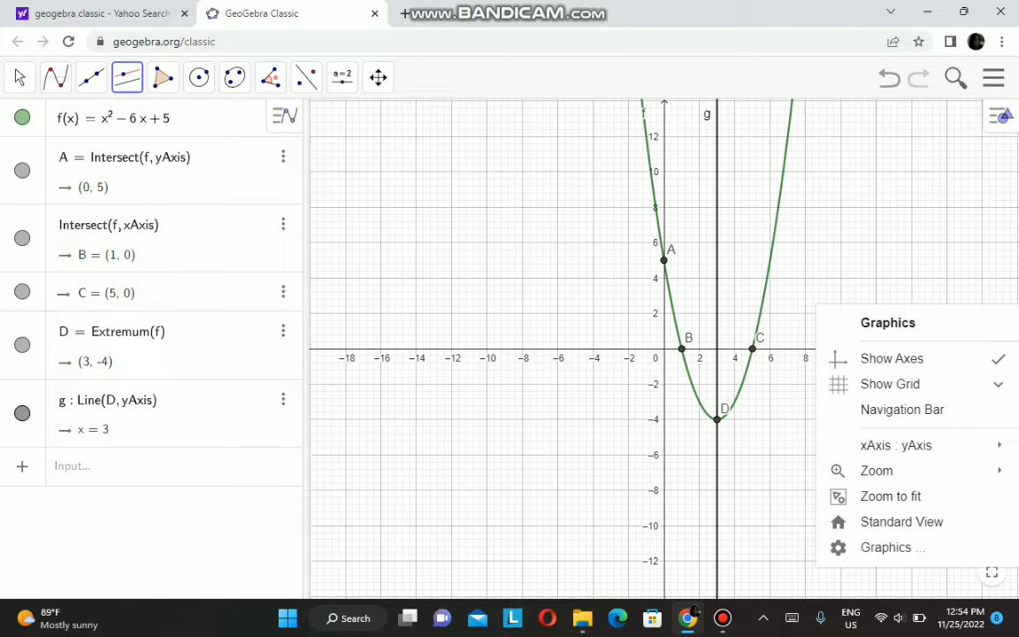
left_click(845, 267)
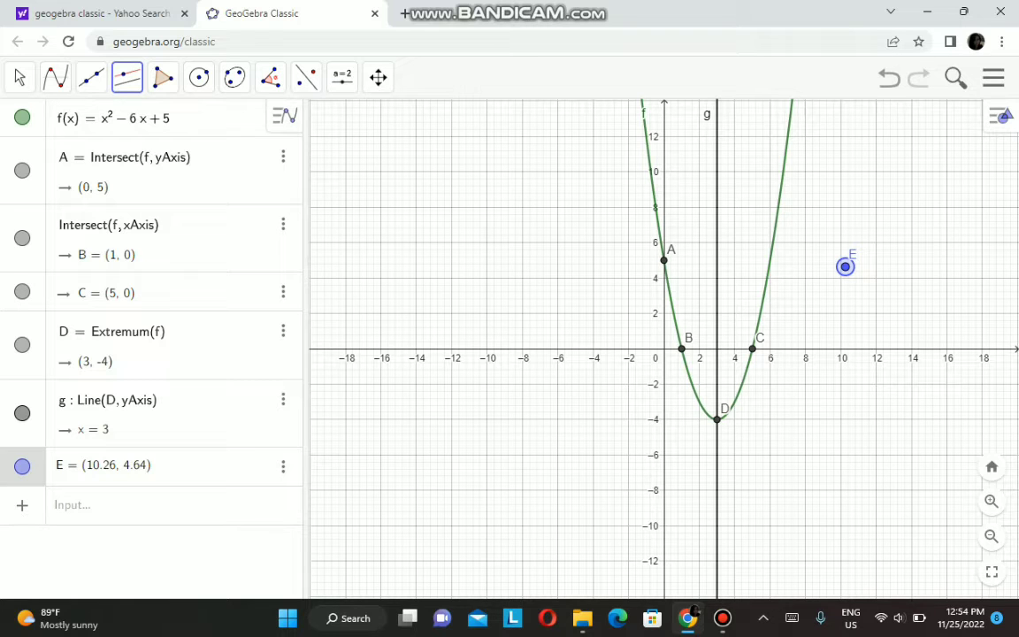
left_click(283, 465)
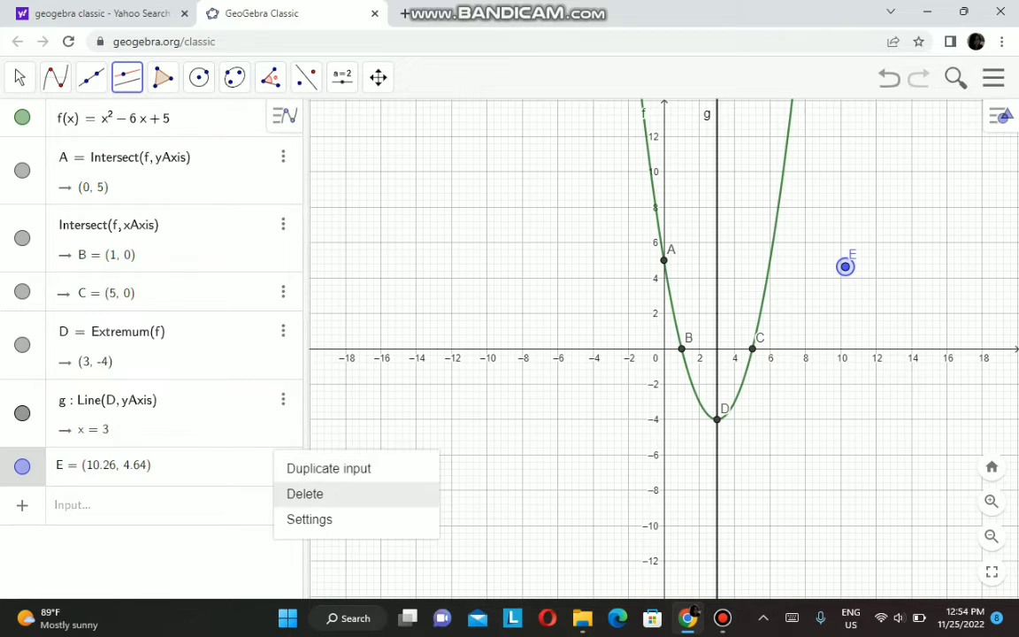
left_click(309, 494)
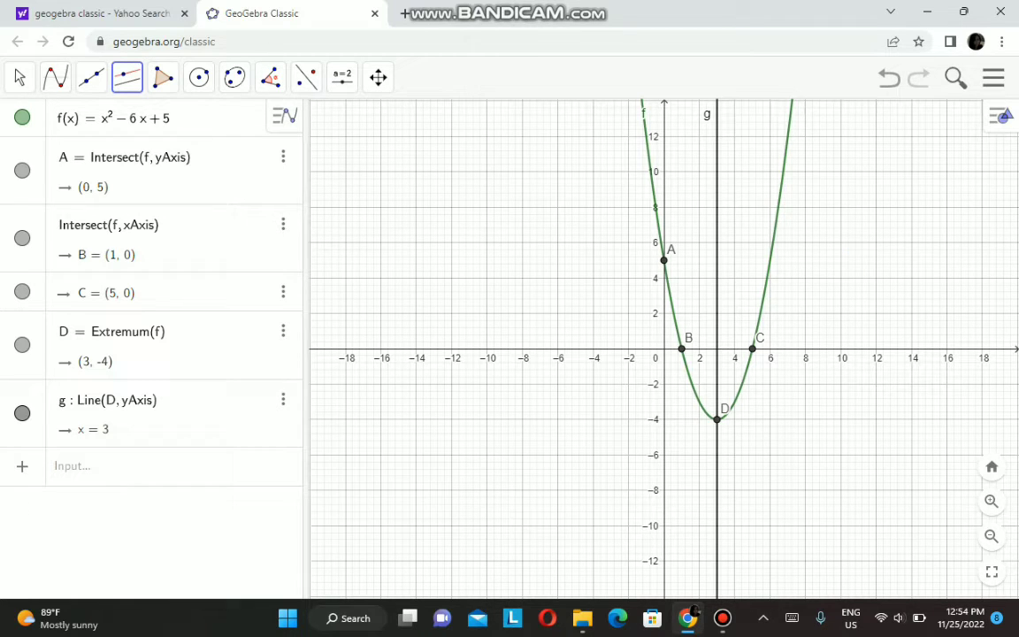
- In the graphics settings, set the x-axis tick distance to 1 and its label to x
right_click(809, 278)
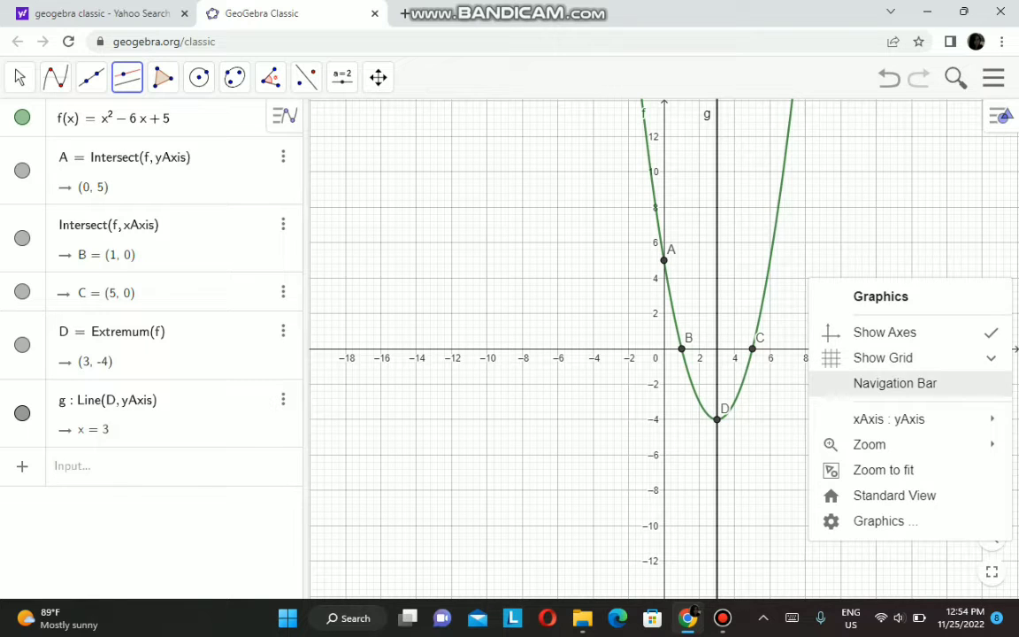
left_click(879, 521)
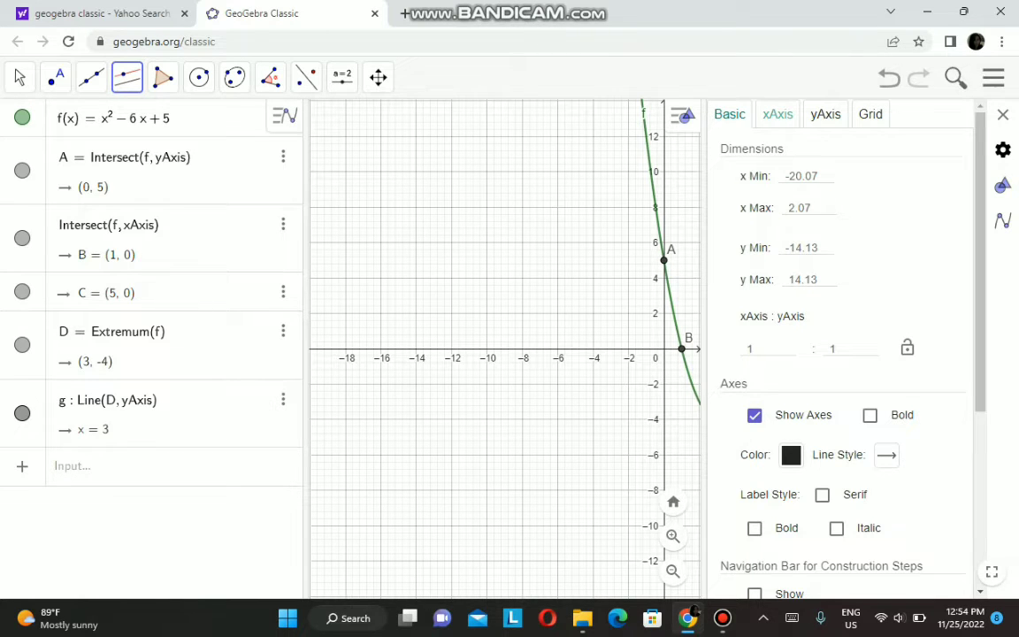
left_click(777, 114)
left_click(734, 247)
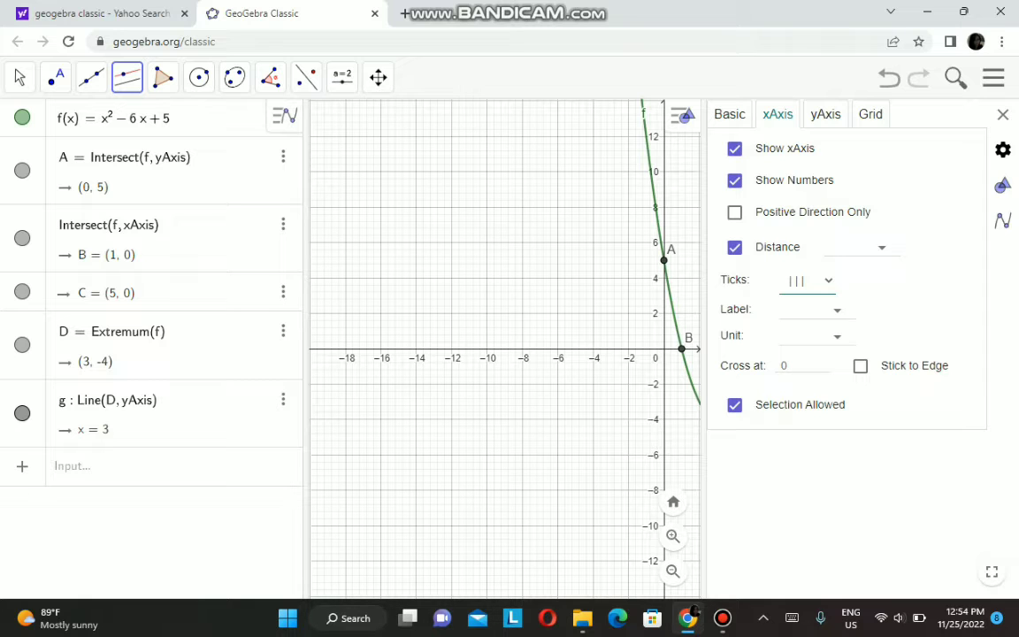
left_click(856, 246)
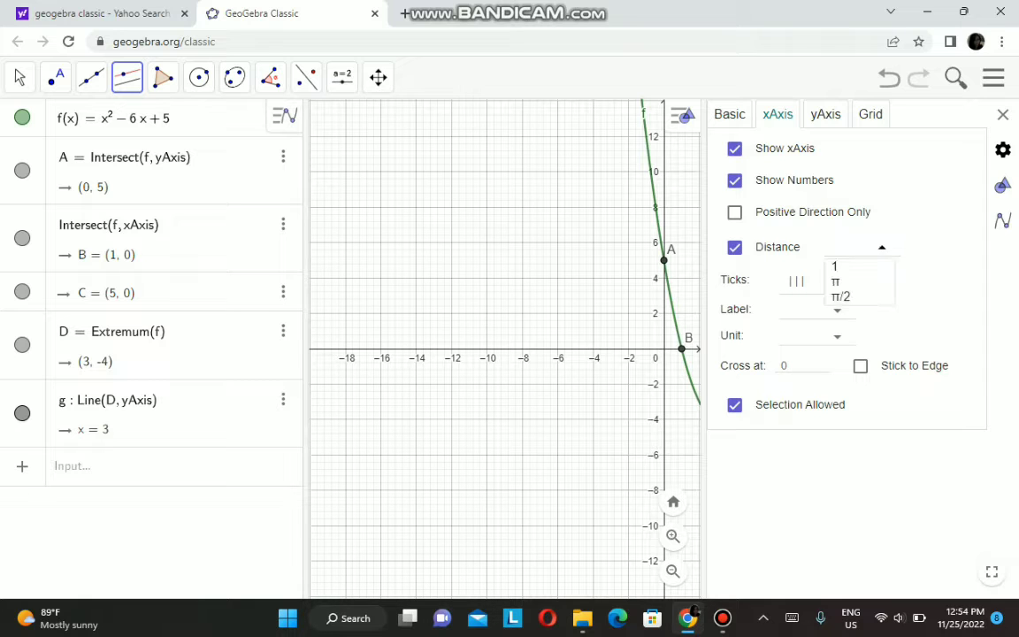
left_click(834, 267)
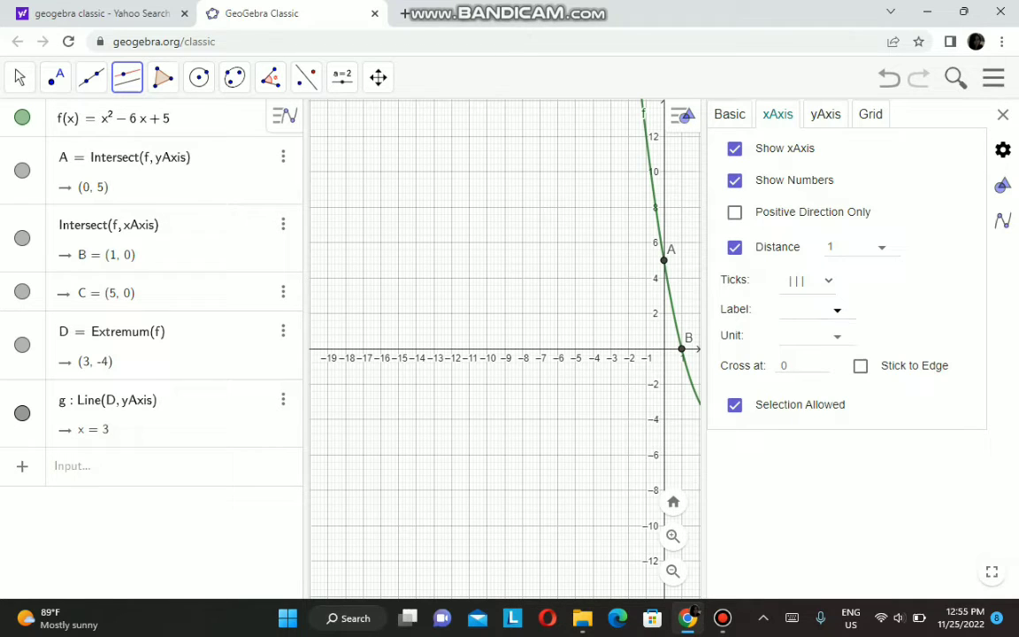
left_click(837, 310)
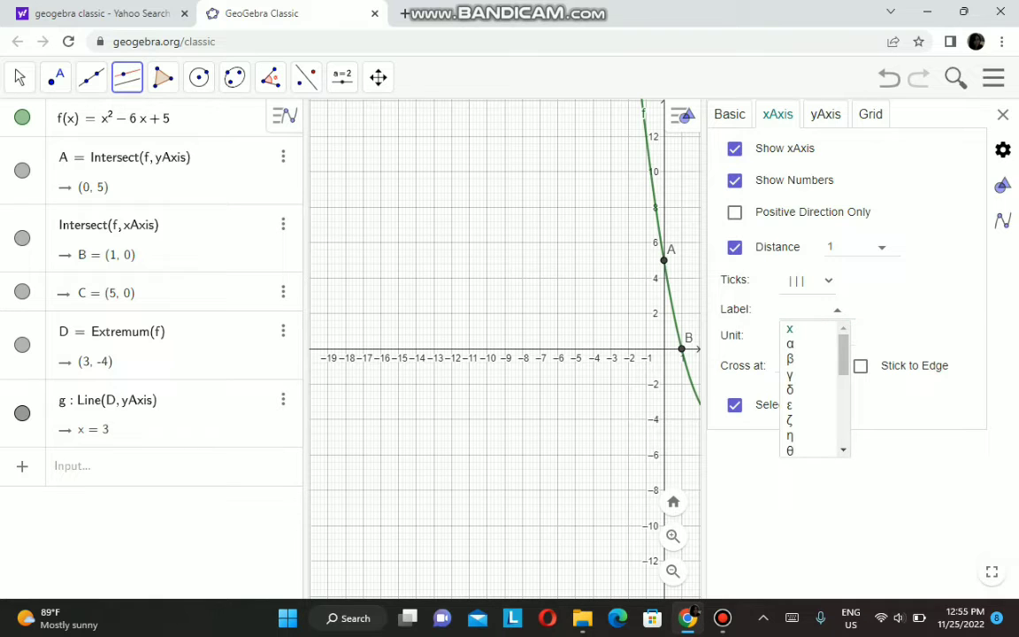
left_click(789, 328)
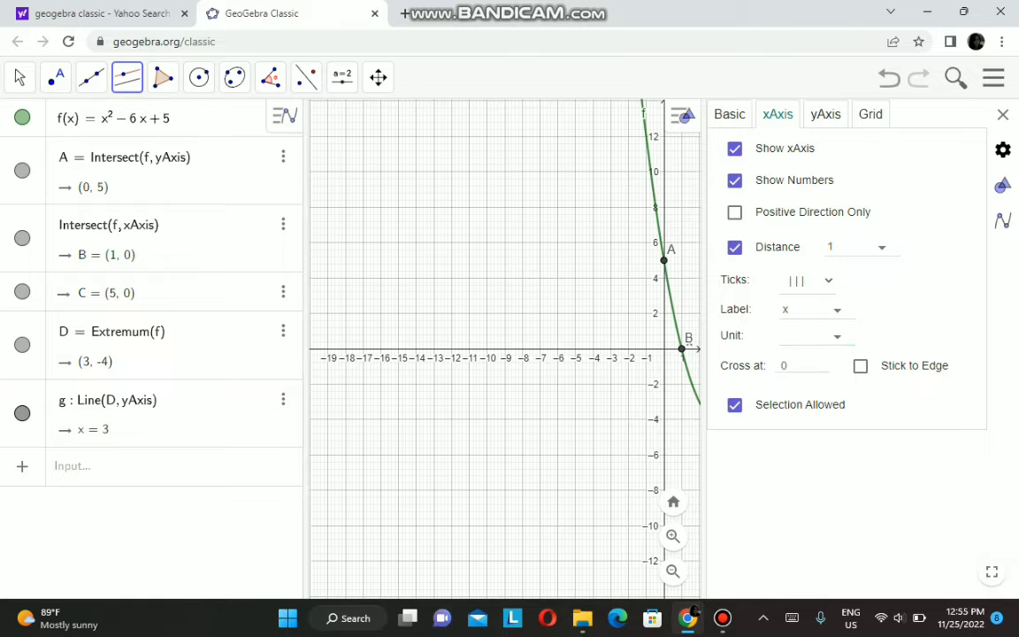
- Set the y-axis tick distance to 1 and its label to y, and close the graphics settings
left_click(825, 114)
left_click(734, 247)
left_click(882, 248)
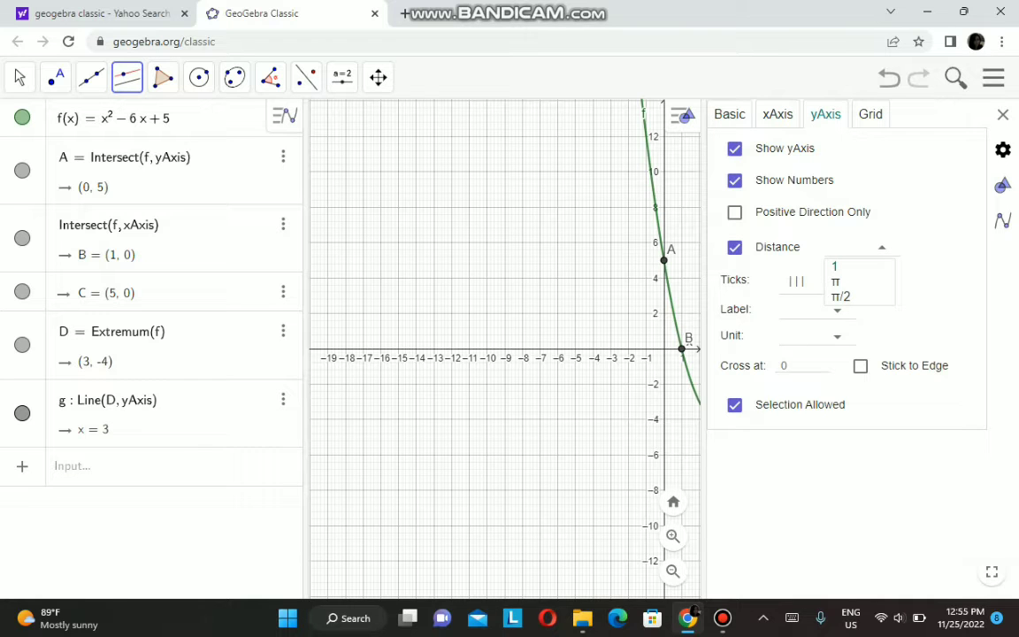
left_click(835, 267)
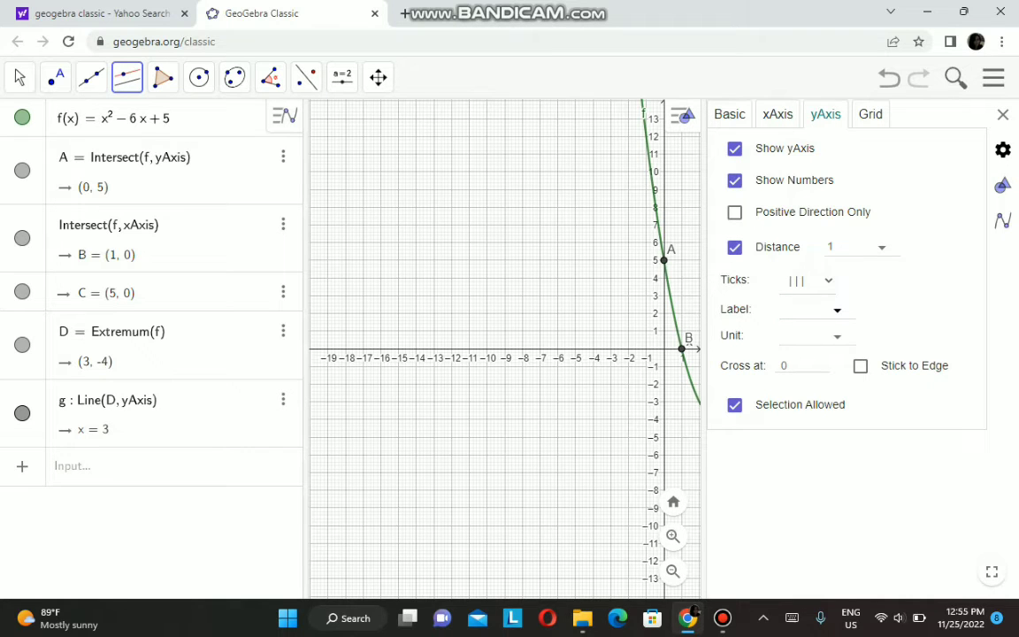
left_click(837, 309)
left_click(791, 329)
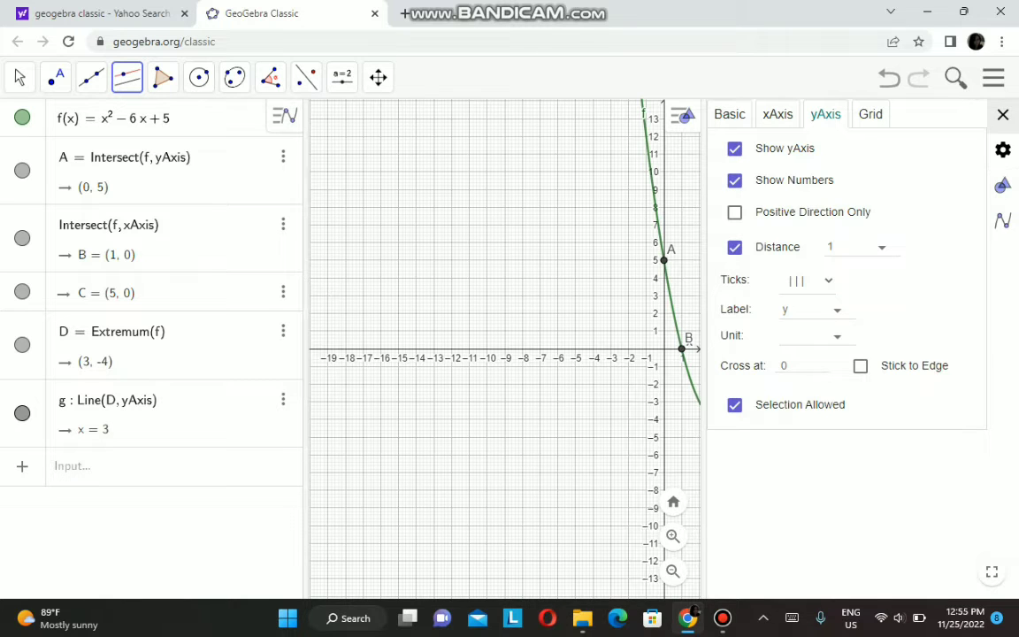
left_click(1004, 114)
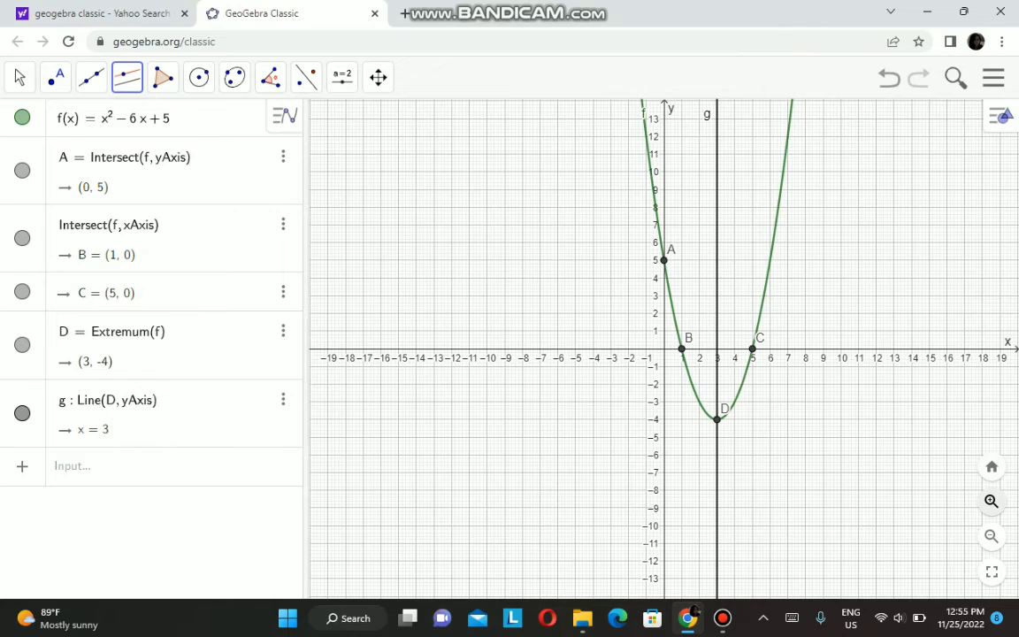
left_click(992, 501)
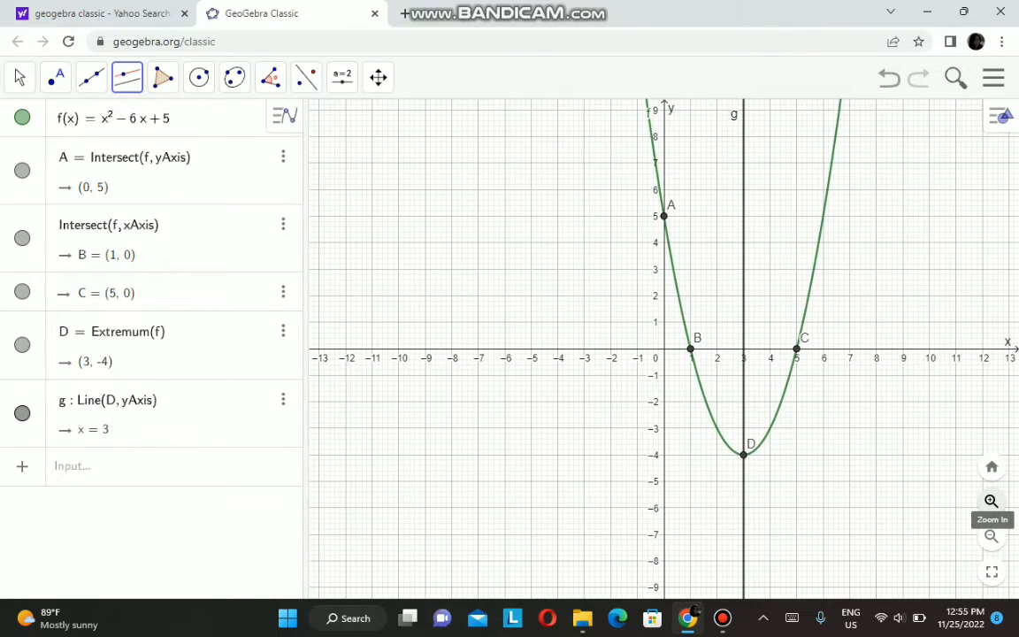
- Create a number slider a with value 1 and a range from -5 to 5 in empty space beside the parabola
left_click(992, 500)
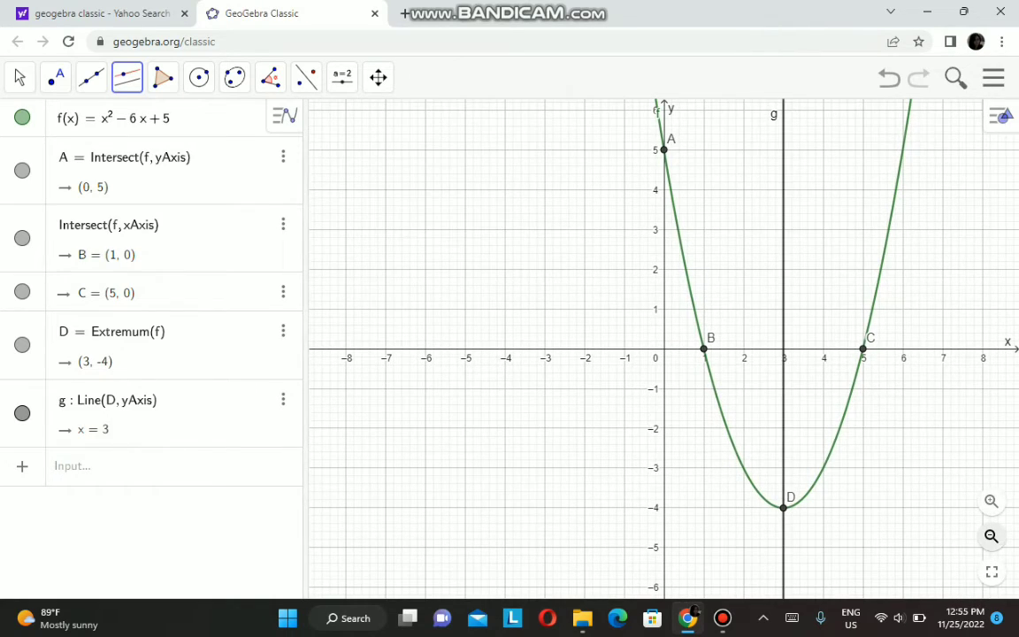
left_click(992, 536)
left_click(992, 536)
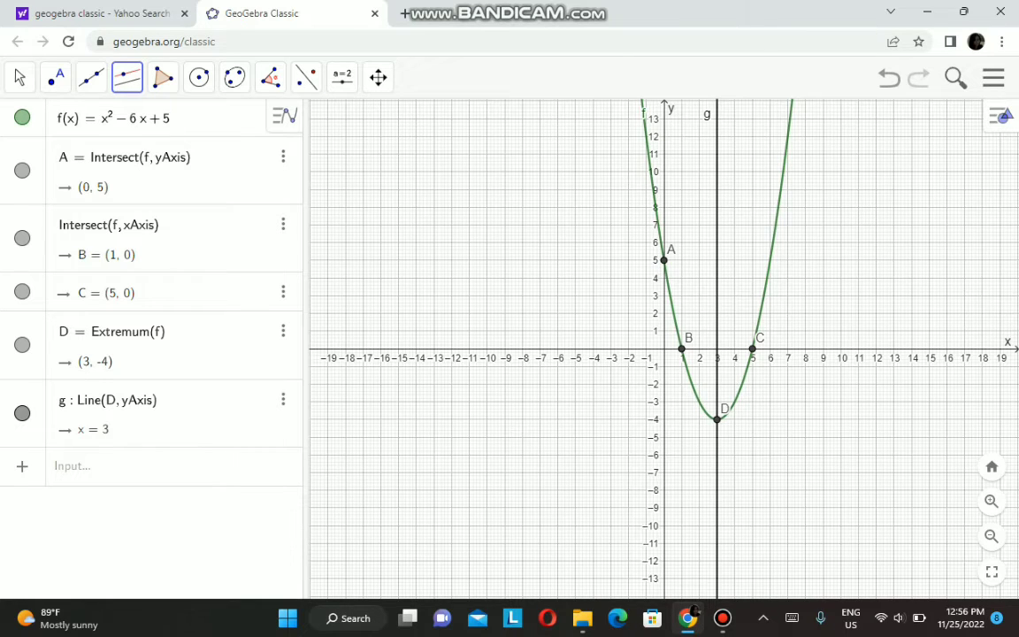
left_click(342, 77)
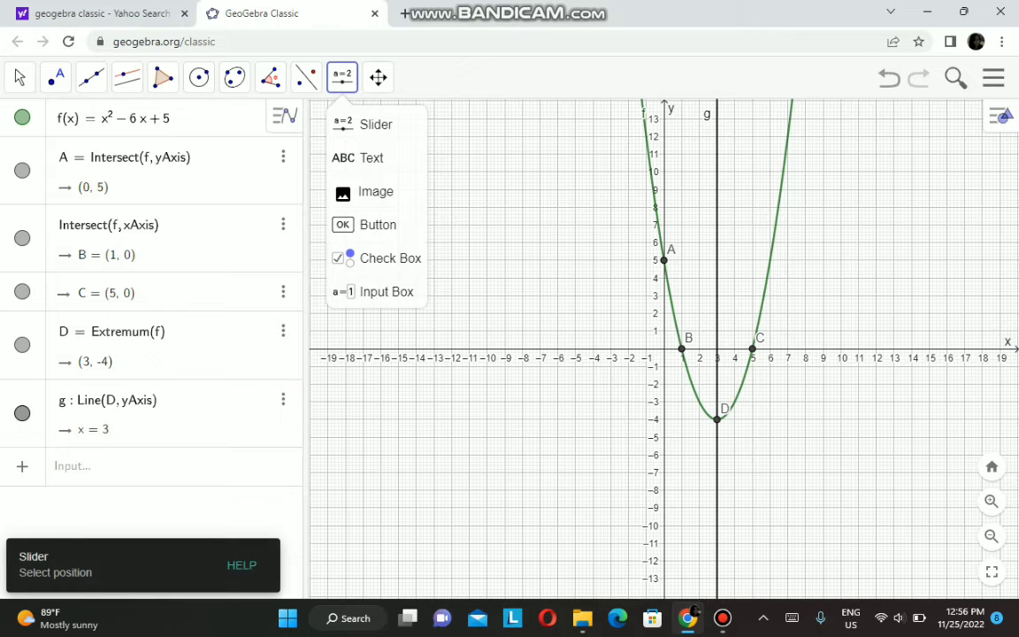
left_click(376, 125)
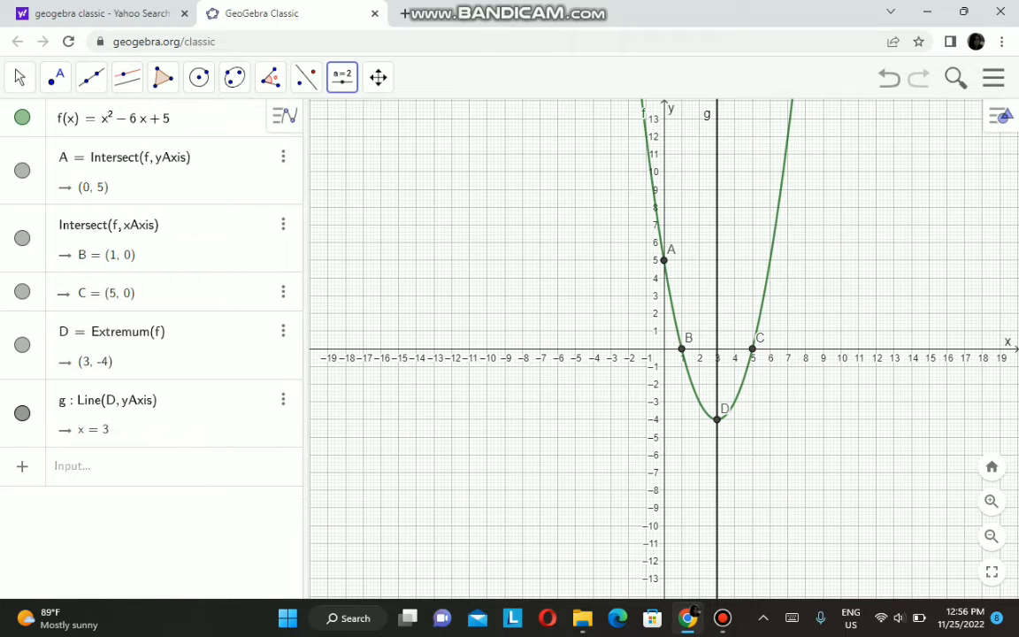
left_click(449, 197)
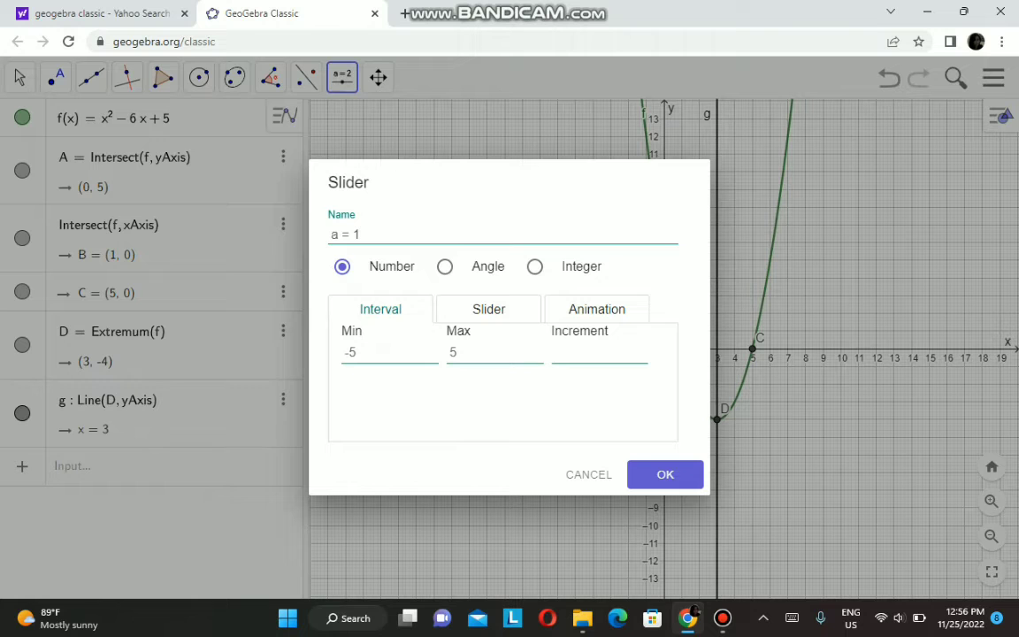
left_click(666, 475)
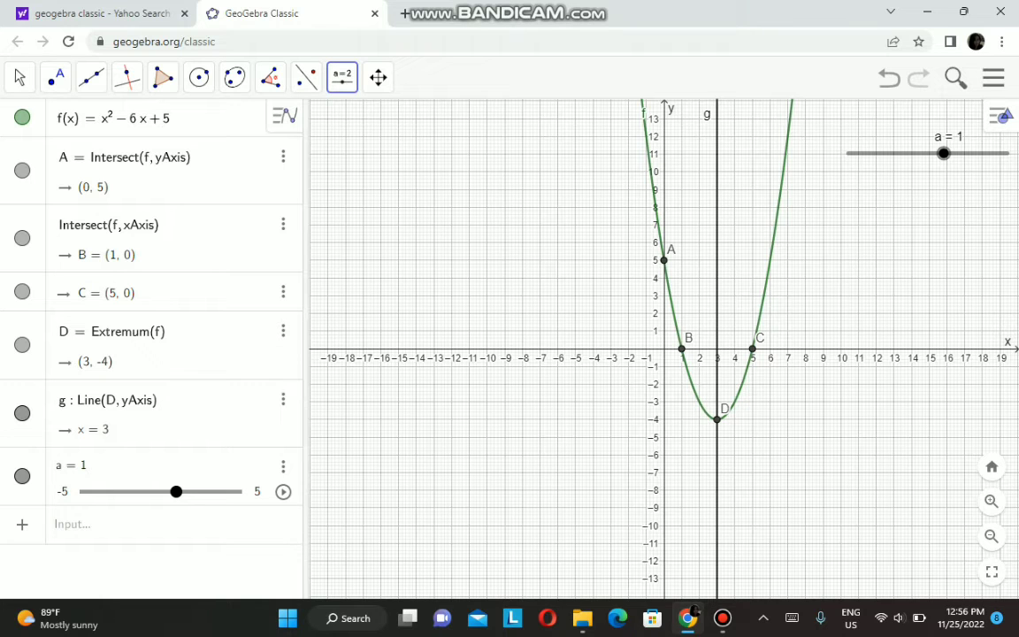
- Create two more number sliders, b and c, each with value 1 and a range from -5 to 5, below slider a
left_click(538, 265)
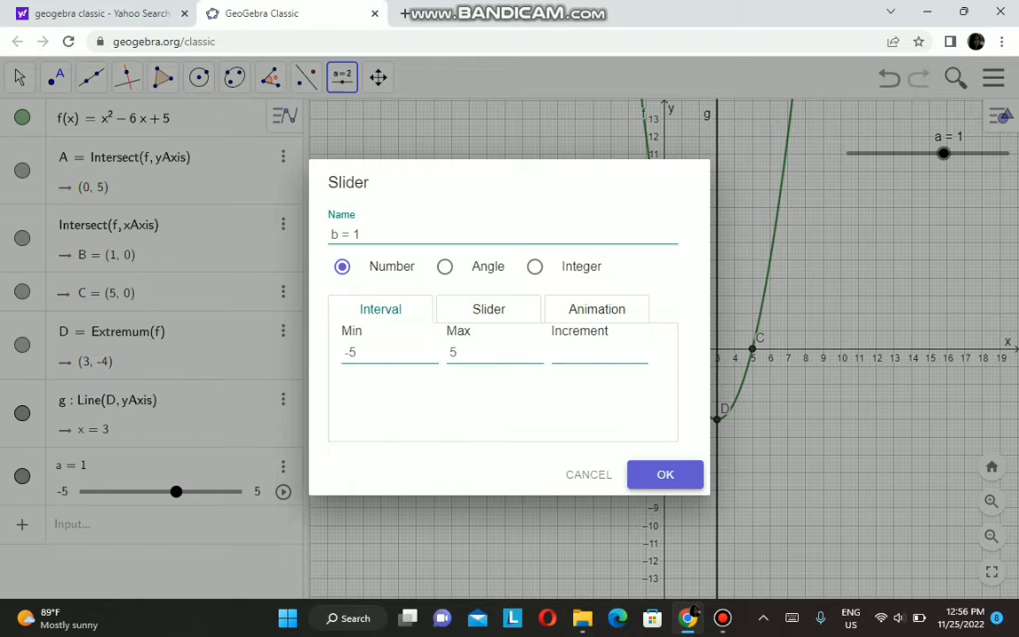
key("Return")
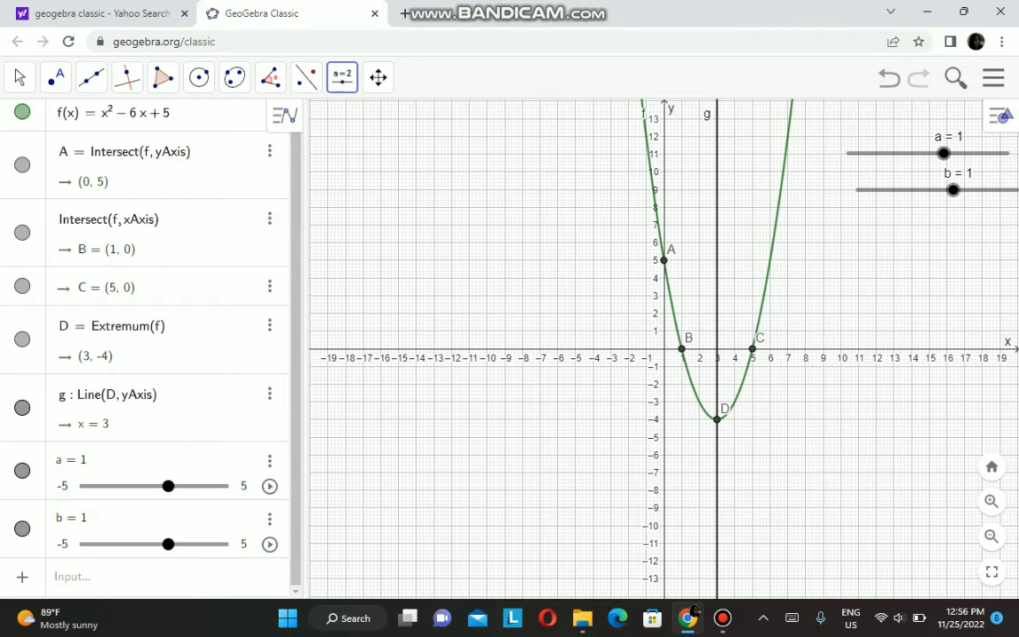
left_click(534, 265)
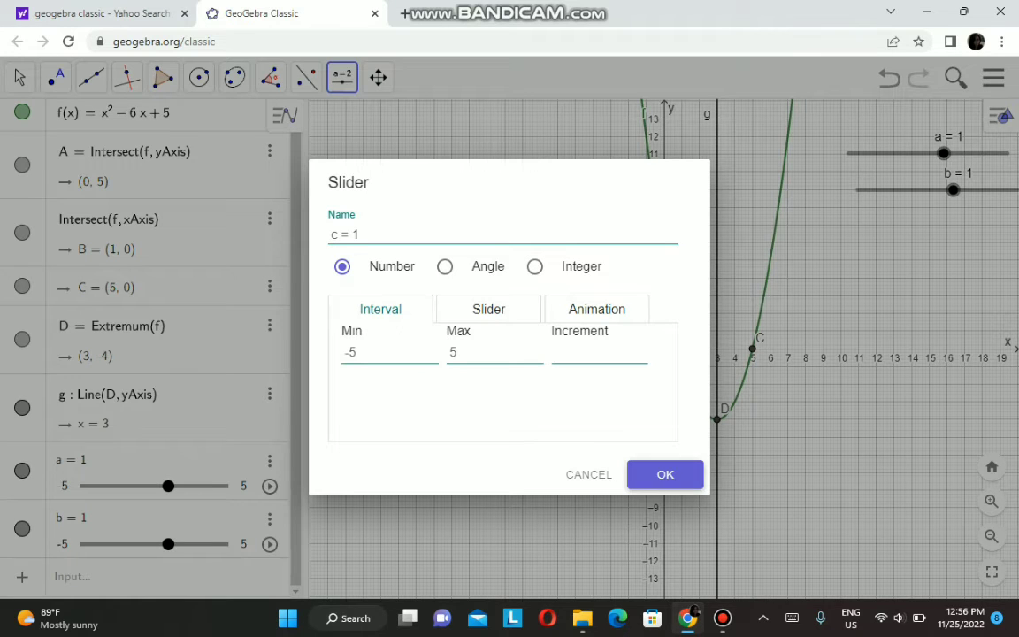
left_click(665, 474)
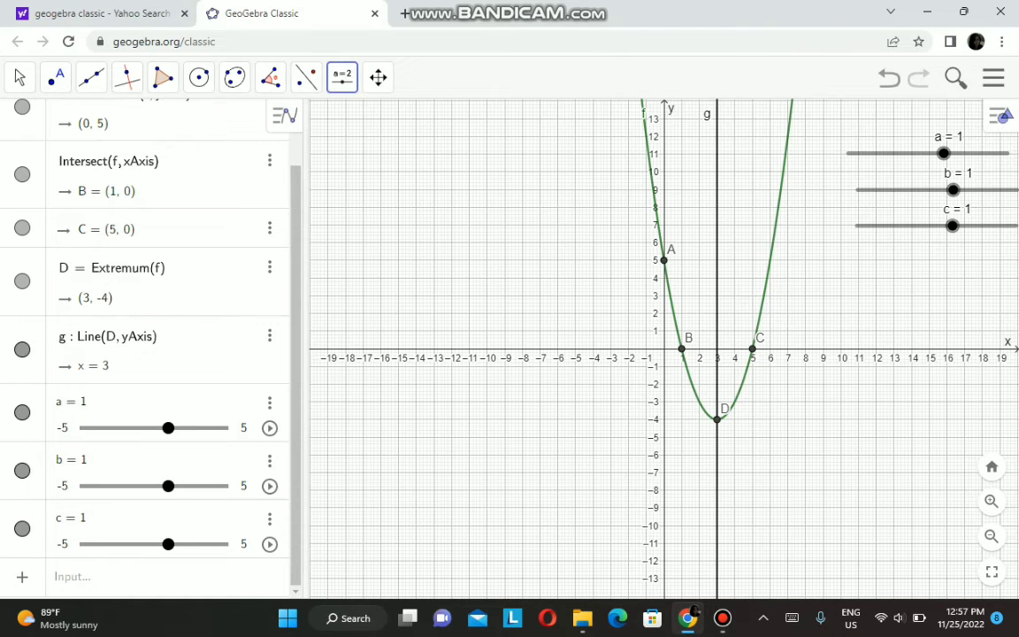
- Redefine the function as f(x)=ax^2+bx+c so that the sliders control its coefficients
left_click(58, 575)
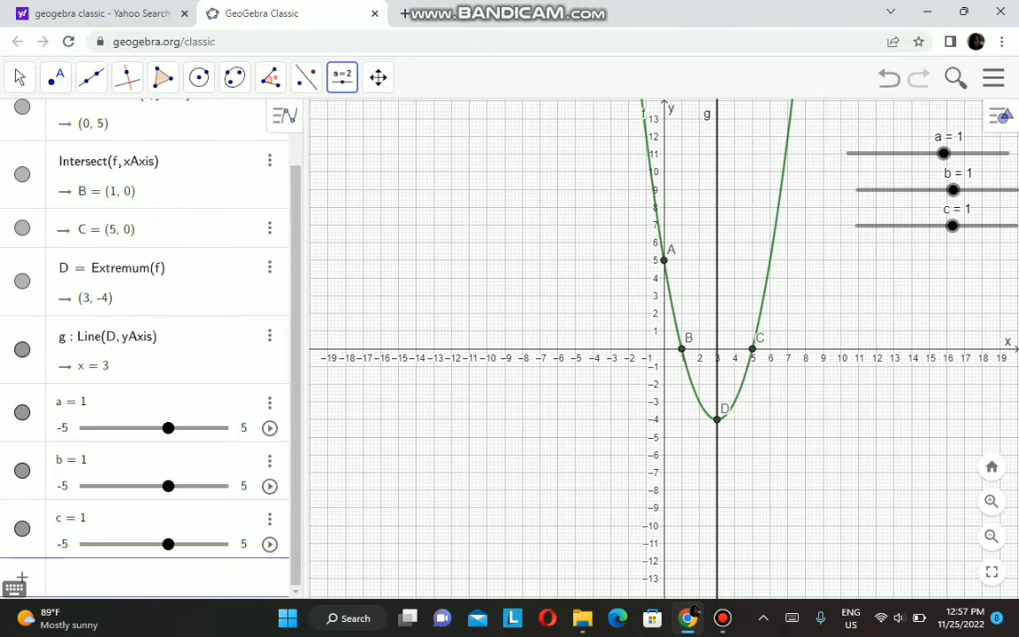
type("f")
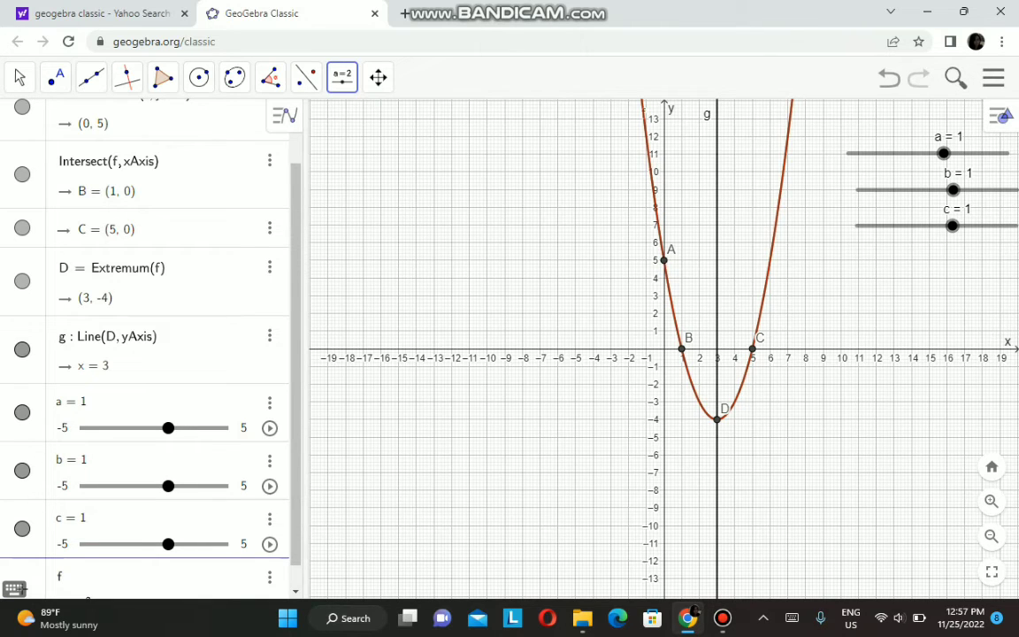
type("(x")
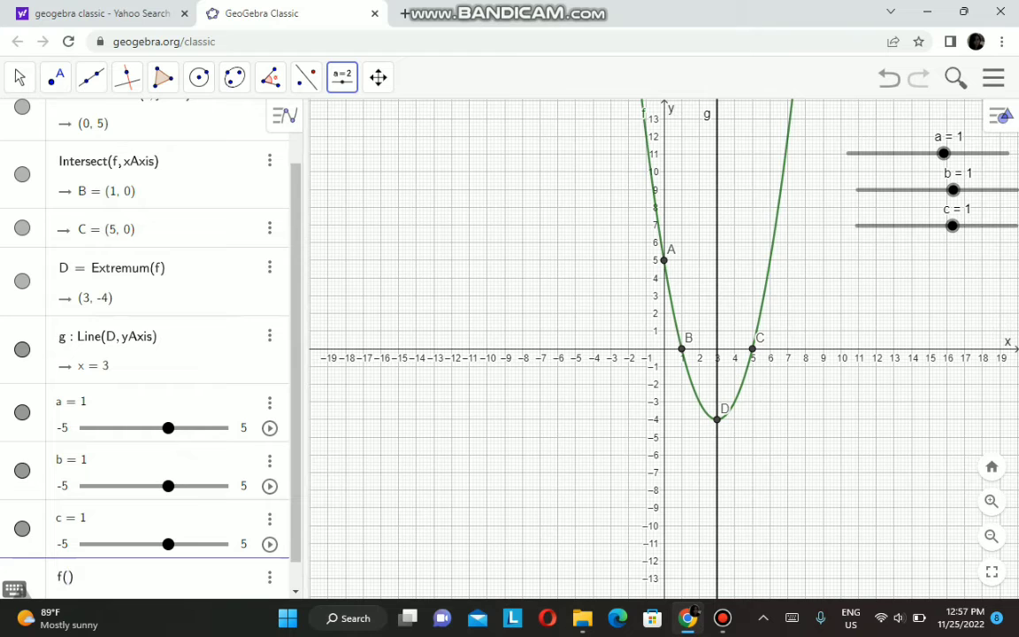
type(")")
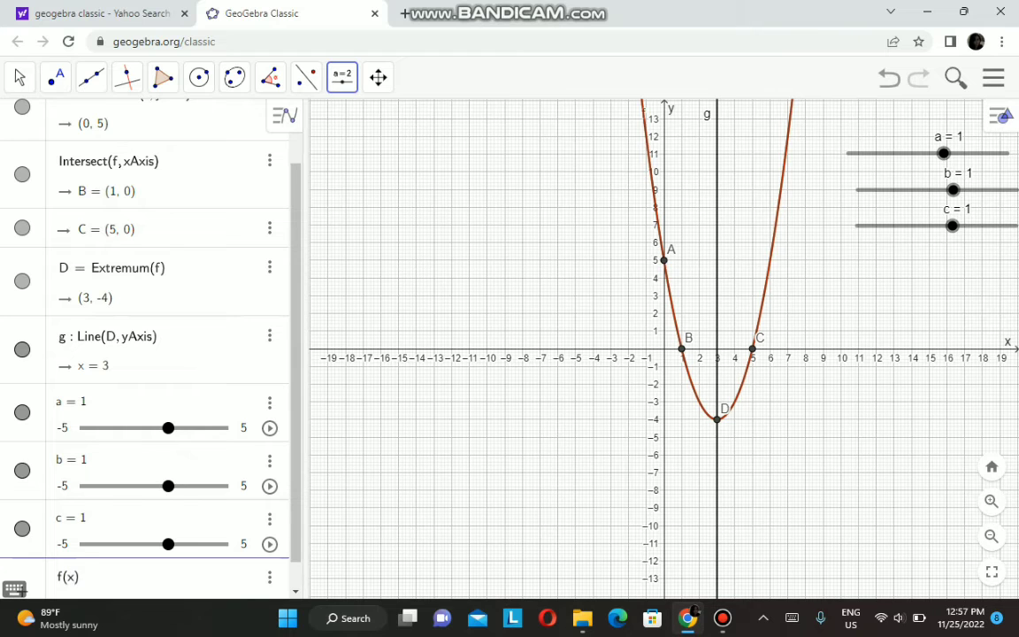
type("=ax")
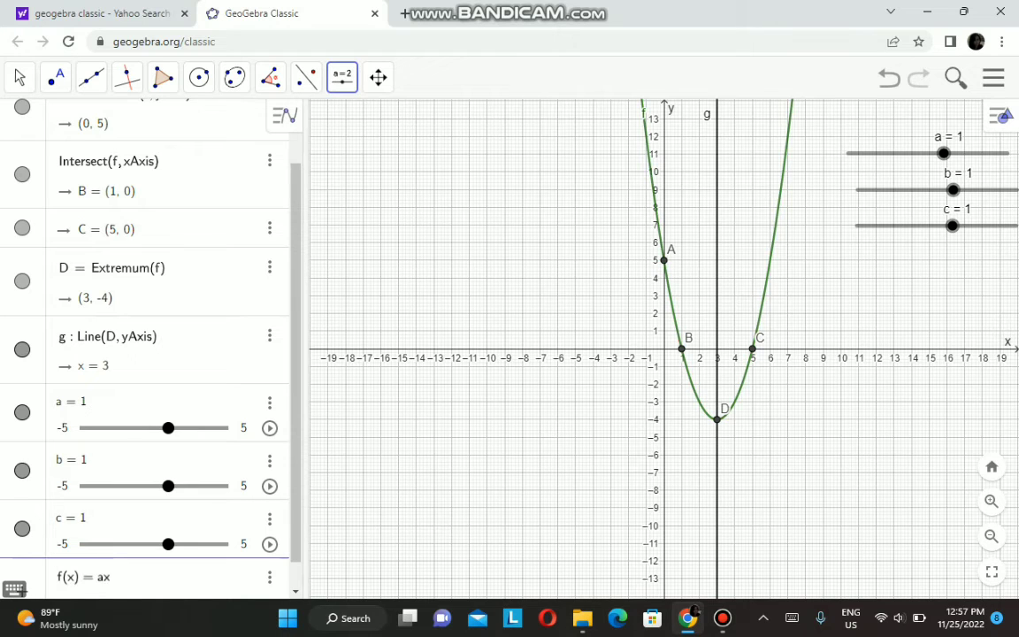
type("^2+bx+c")
key("Return")
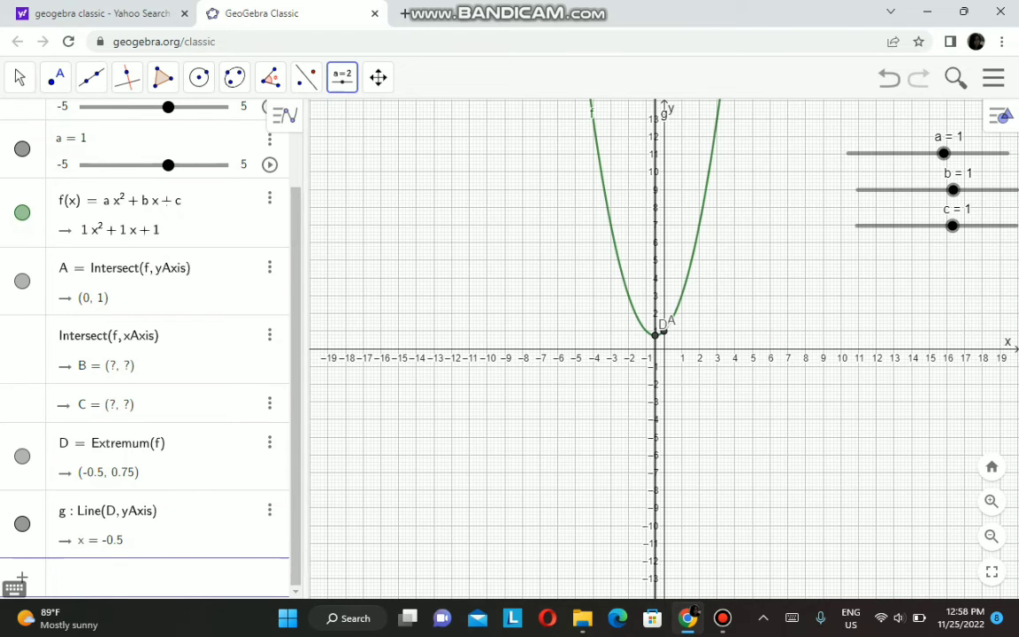
- Vary the parabola with the sliders by setting c to 3 and b to 4.3, and reduce a
mouse_move(953, 190)
left_mouse_down()
mouse_move(989, 190)
mouse_move(875, 189)
mouse_move(964, 190)
mouse_move(953, 189)
left_mouse_up()
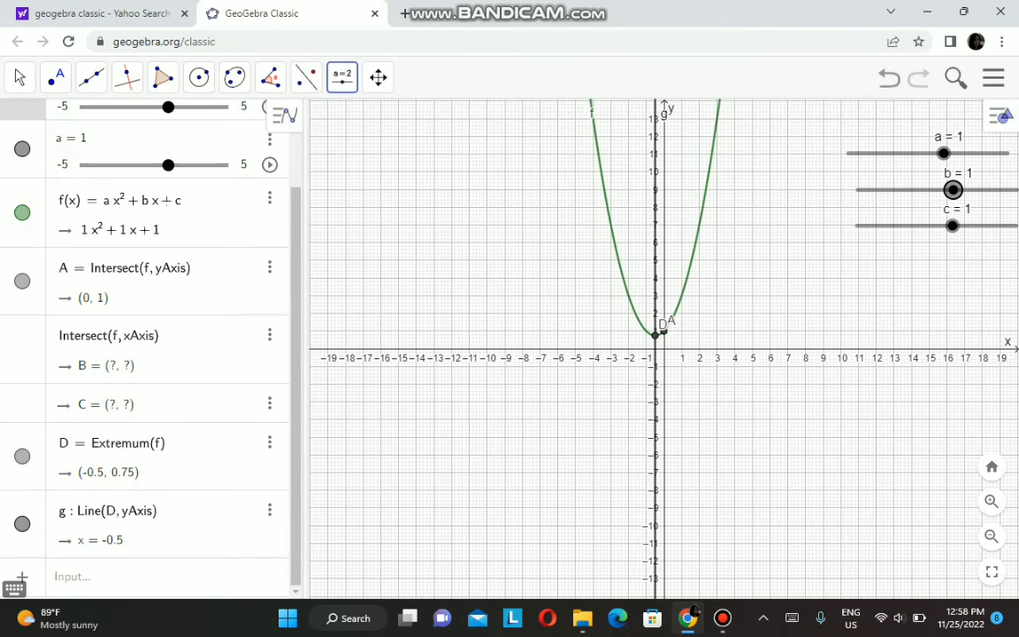
left_click_drag(952, 226, 984, 226)
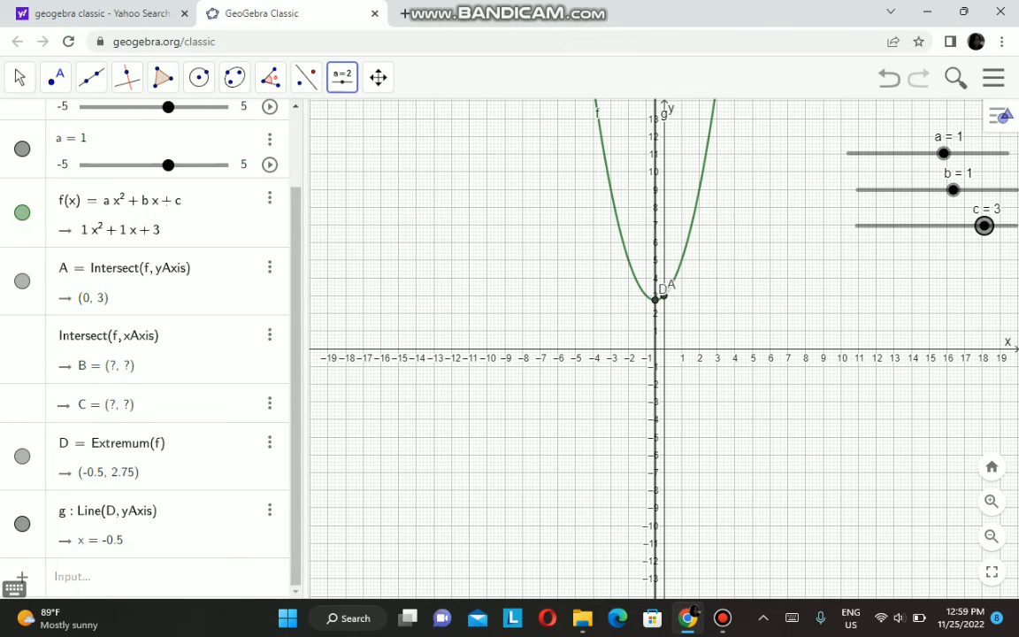
left_click_drag(954, 190, 1005, 190)
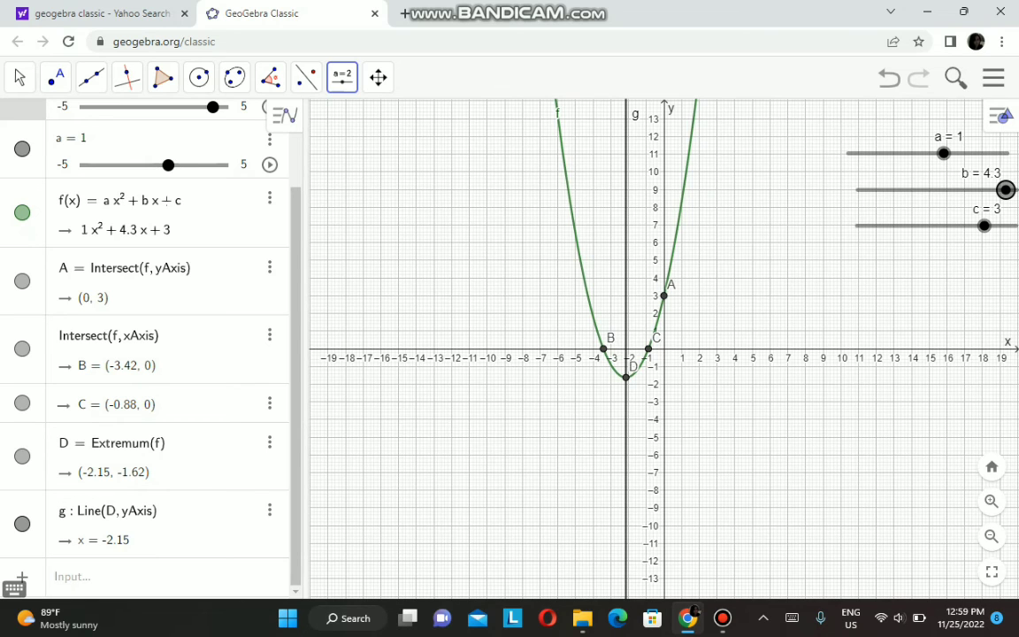
left_click_drag(944, 153, 908, 153)
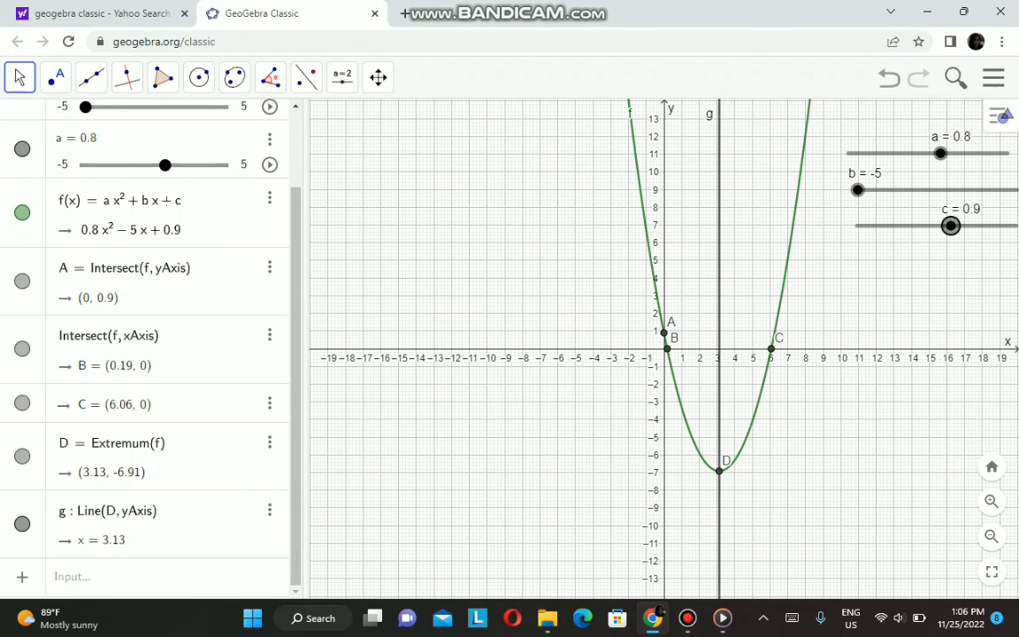
- Set slider a to 1, then move slider b up to 5 and back down to -2.3
mouse_move(939, 153)
left_mouse_down()
mouse_move(888, 153)
mouse_move(959, 153)
mouse_move(943, 153)
left_mouse_up()
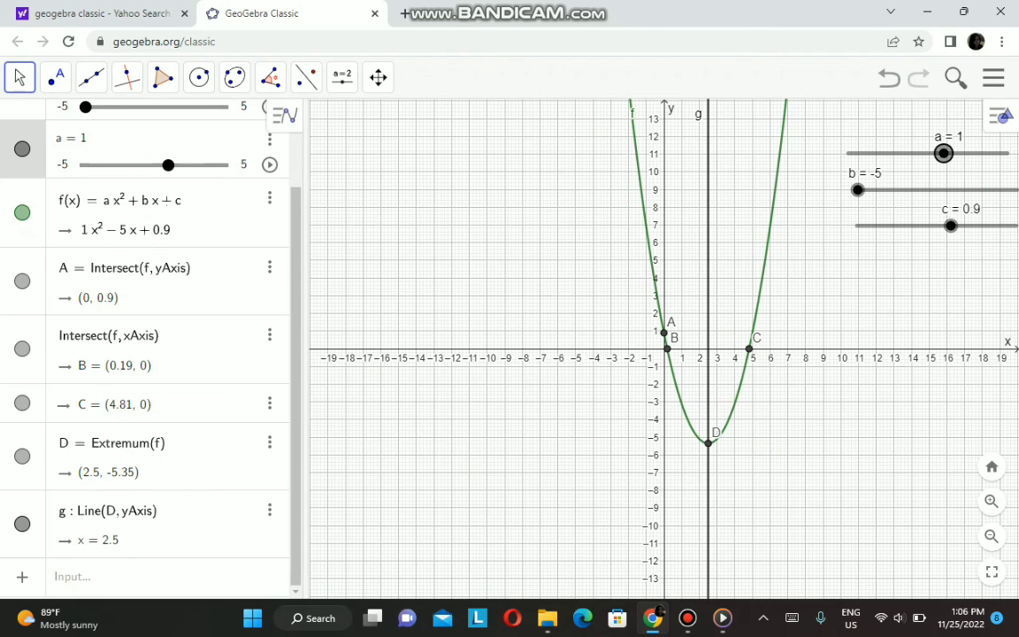
left_click_drag(859, 189, 1016, 190)
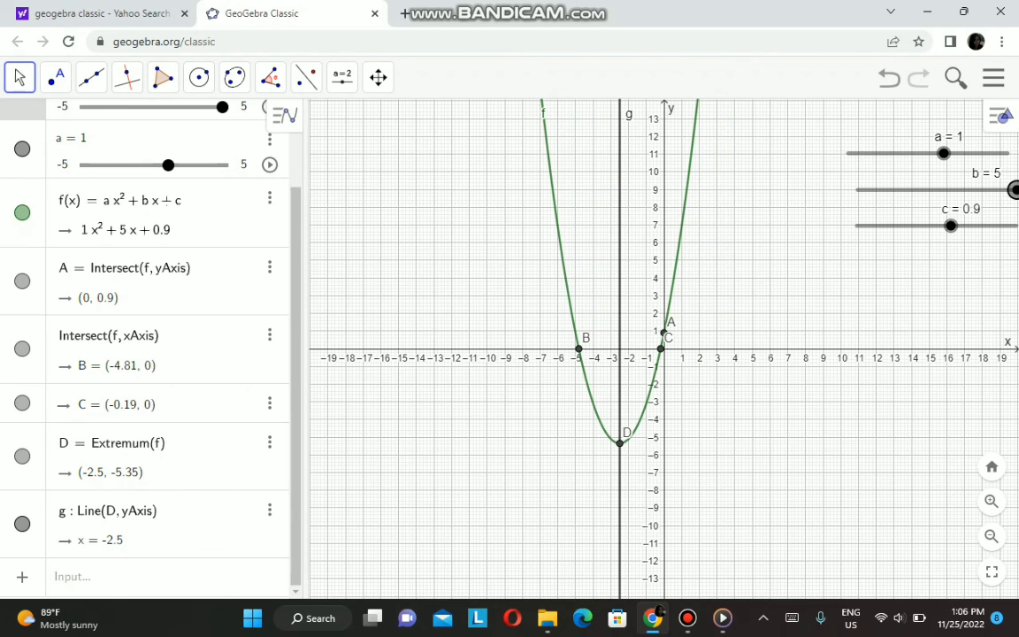
left_click_drag(1017, 189, 901, 190)
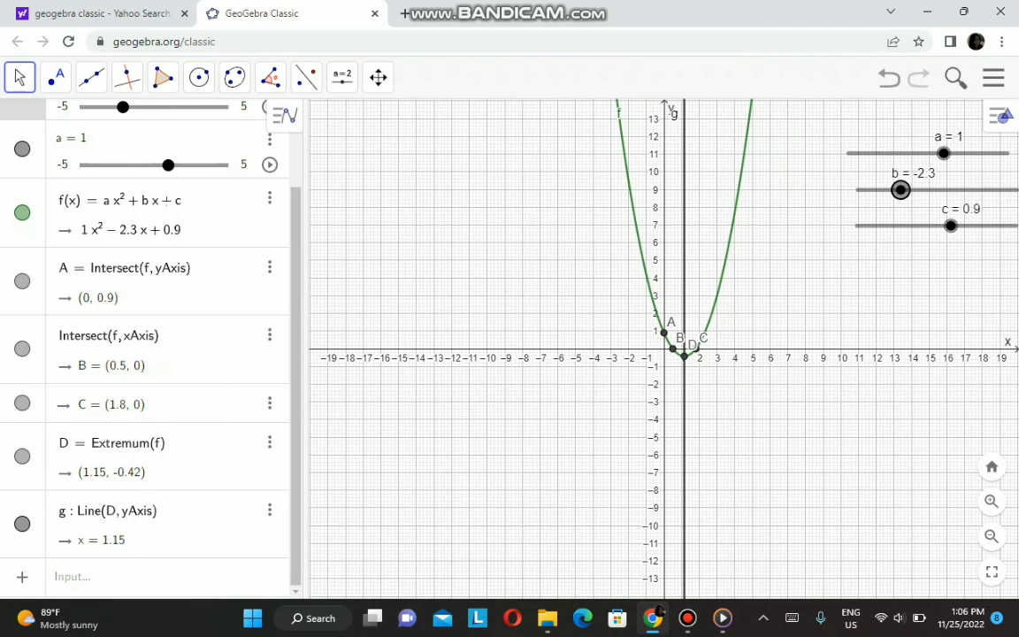
mouse_move(687, 617)
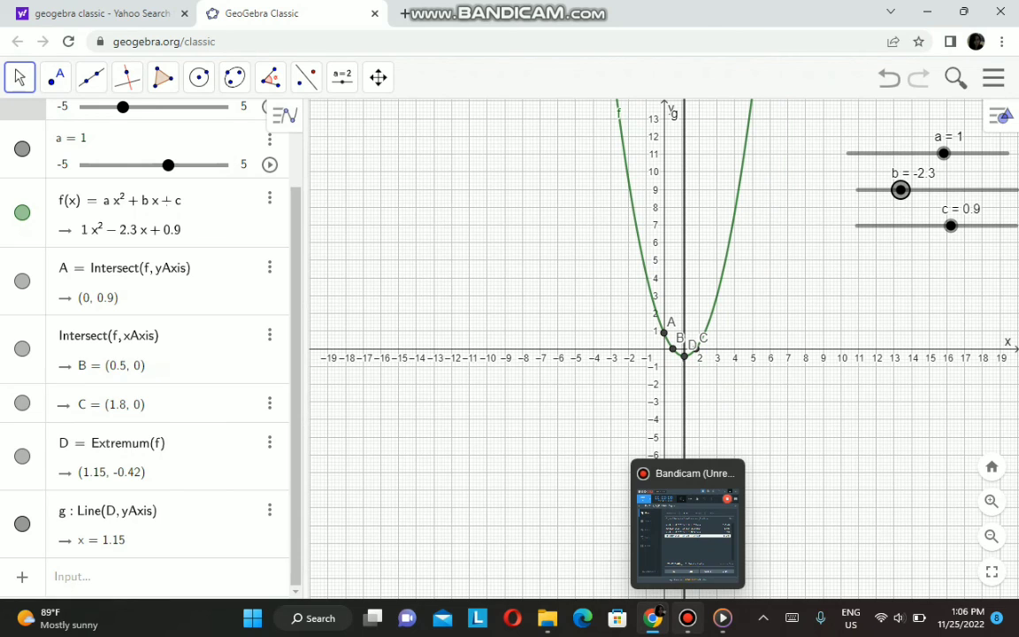